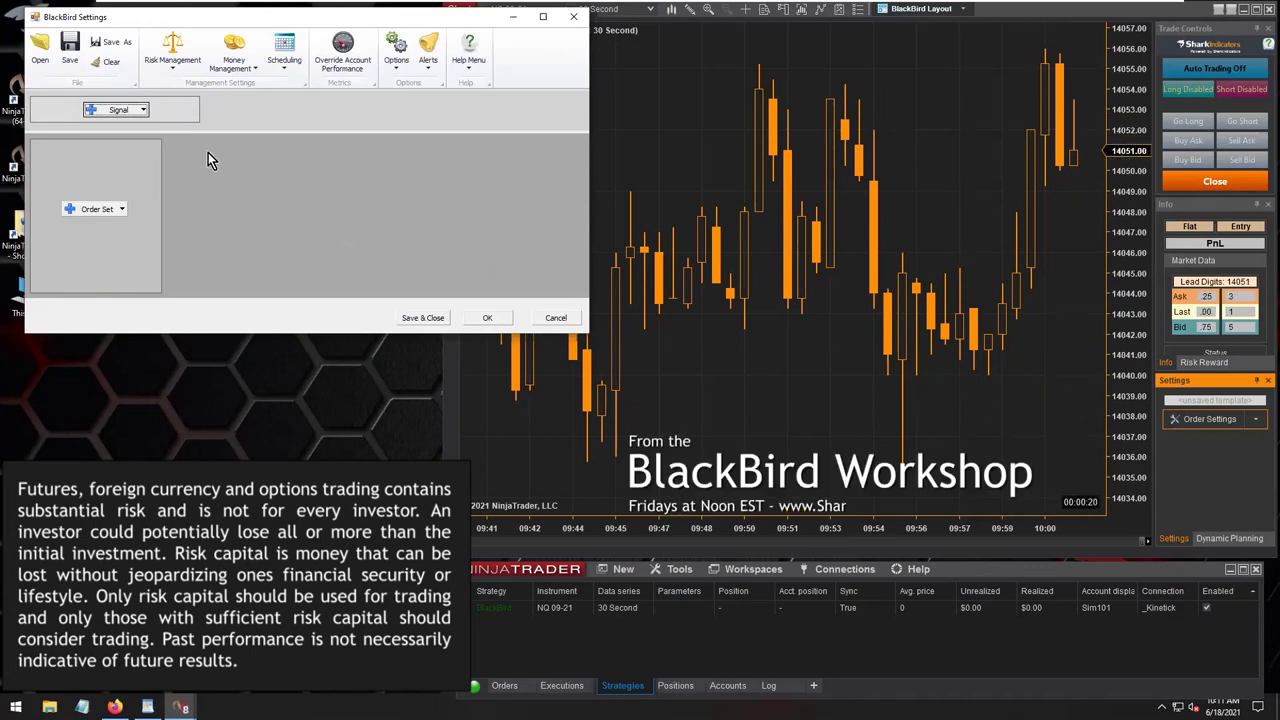
Step: Add two BloodHound signals to the BlackBird settings
left_click(144, 111)
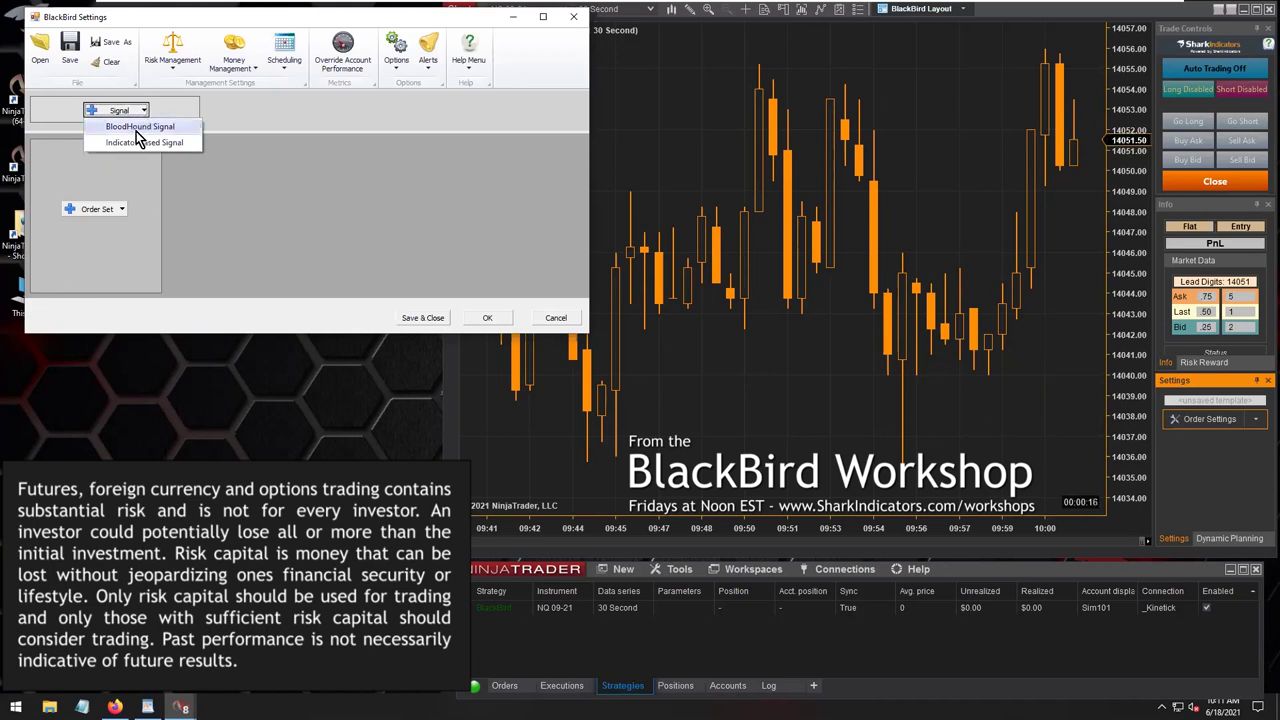
left_click(138, 128)
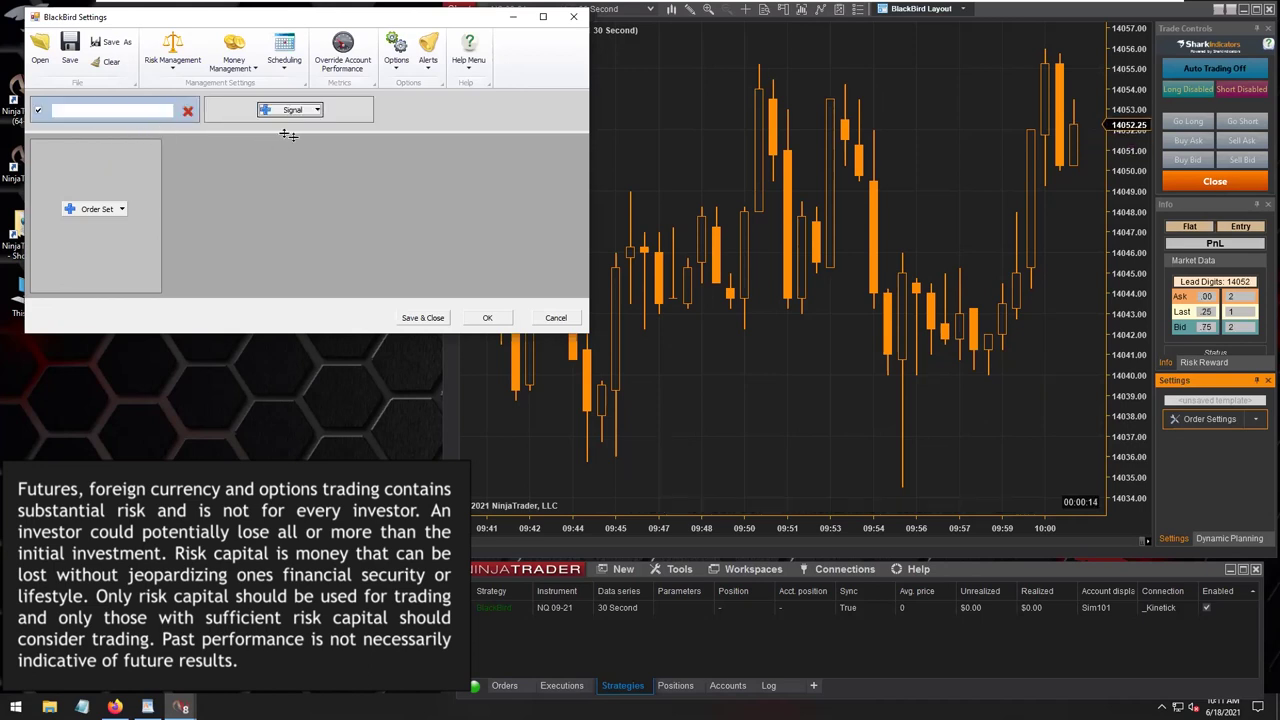
left_click(320, 112)
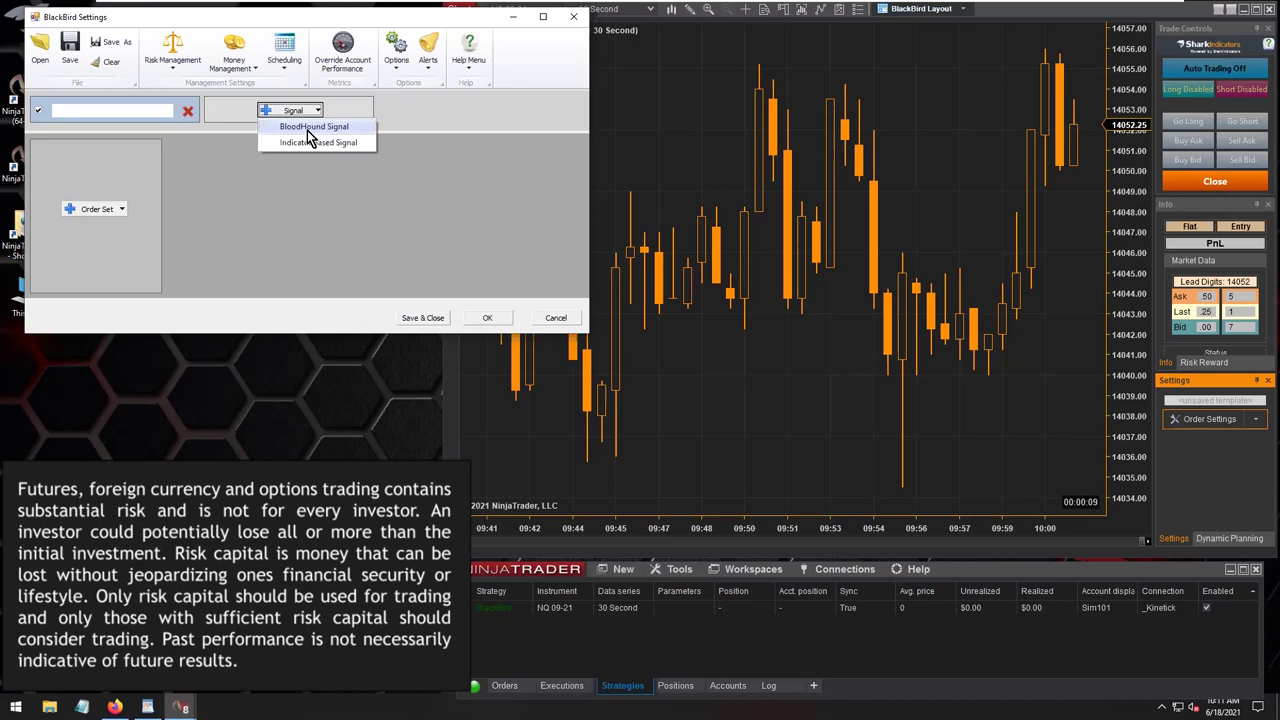
left_click(305, 136)
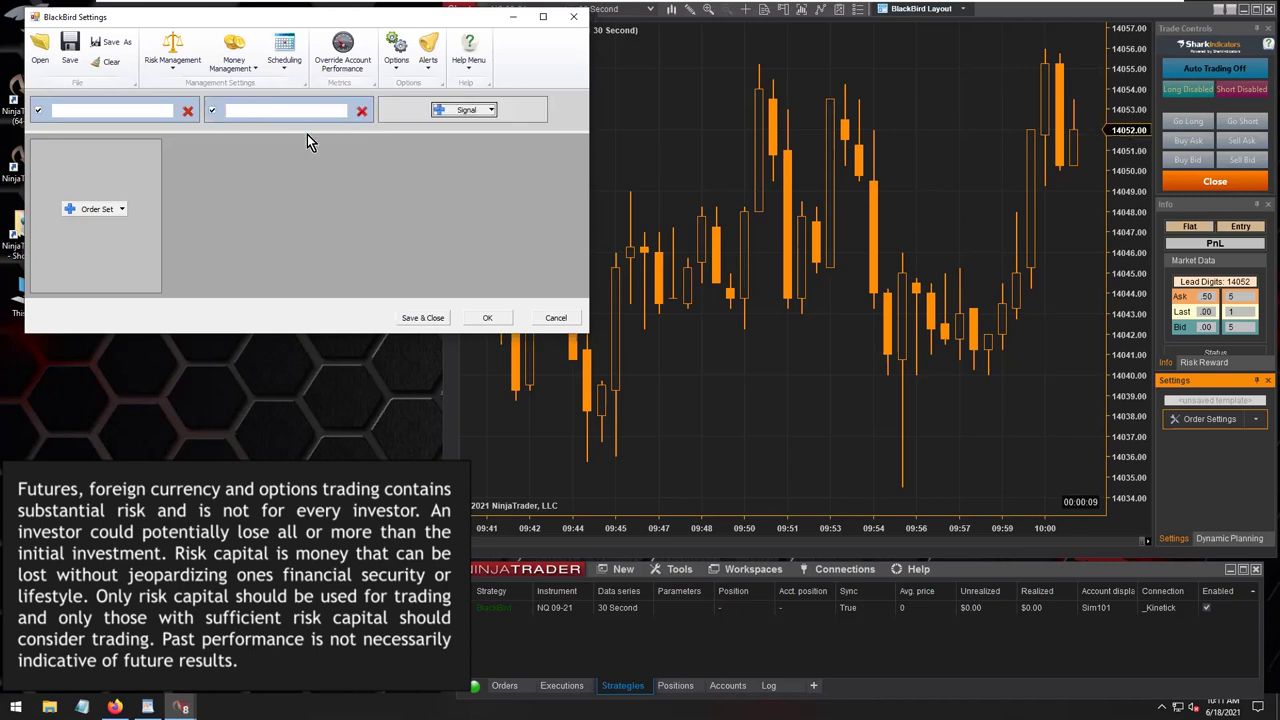
Step: Open the BloodHound template editor for the first signal and load the Si-BHWorkshop20210603 template
left_click(130, 112)
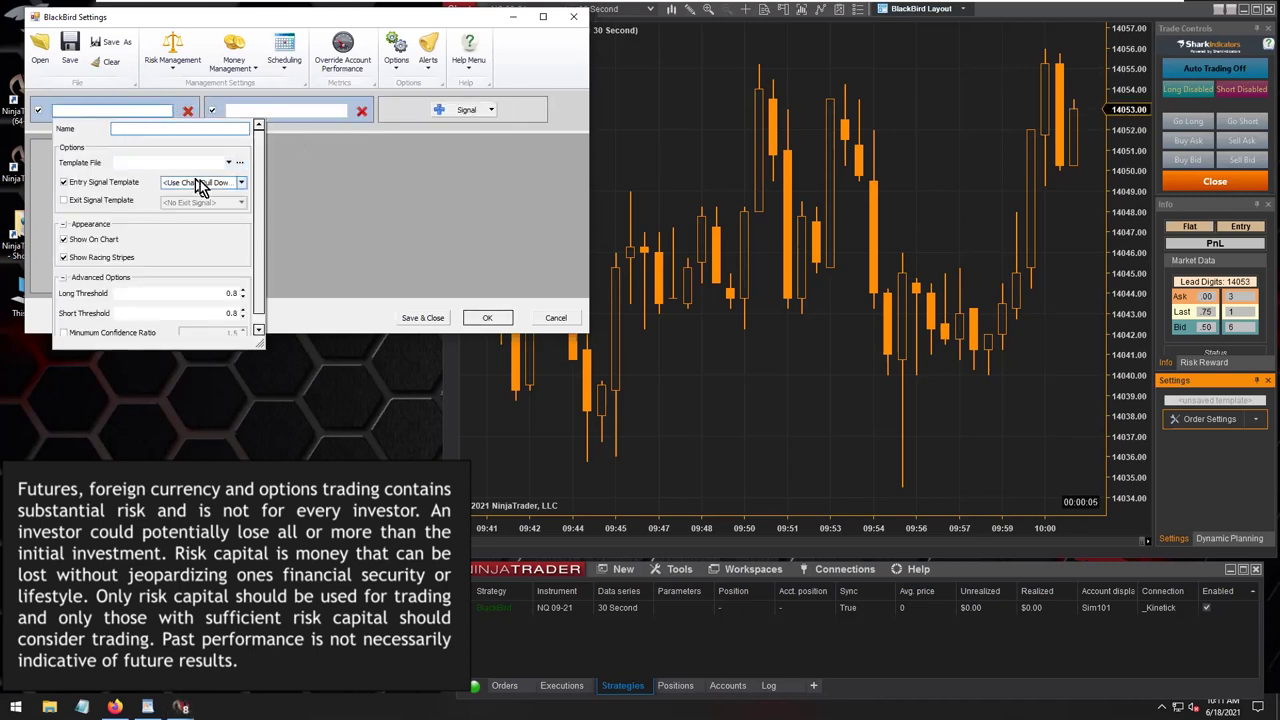
left_click(400, 170)
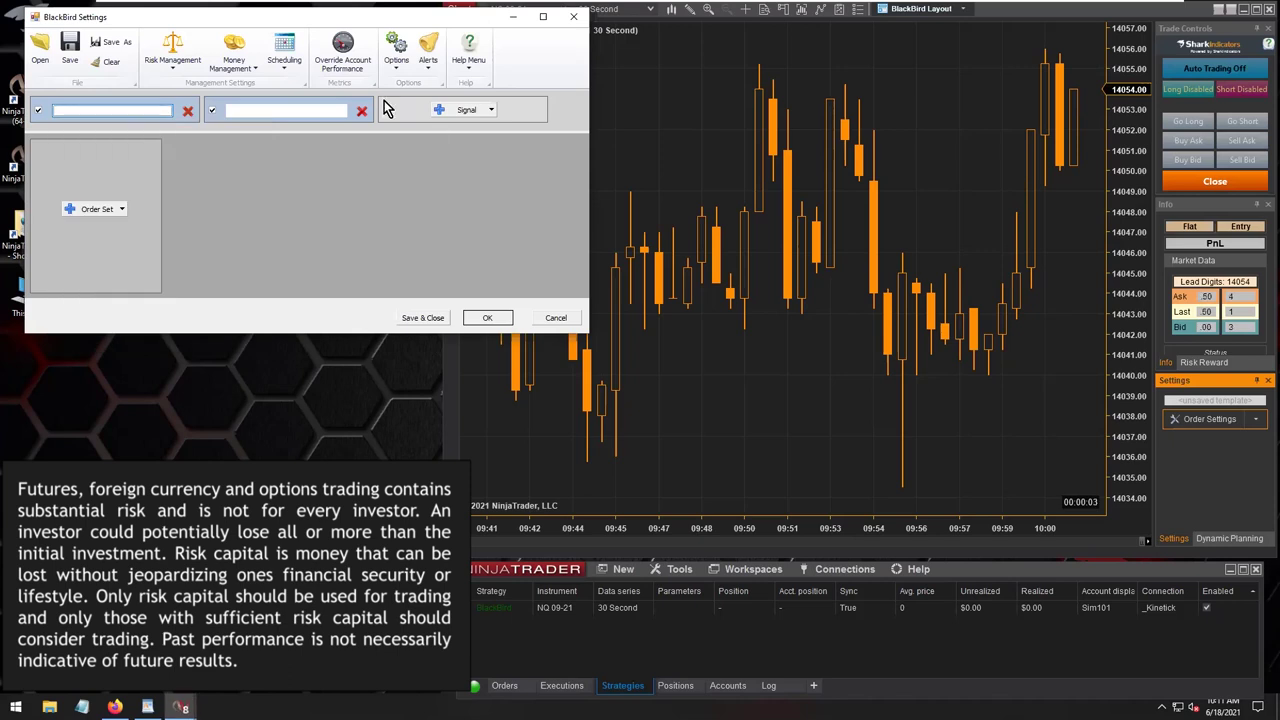
left_click(170, 116)
left_click(241, 163)
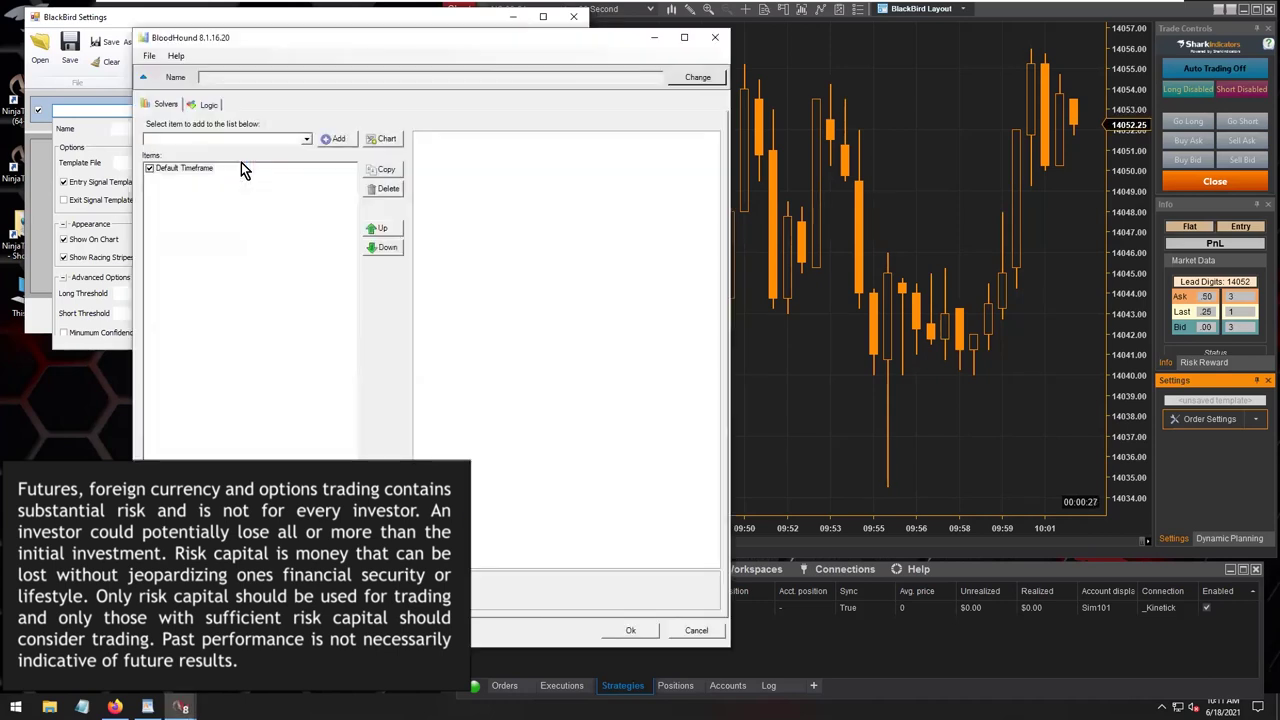
left_click(149, 55)
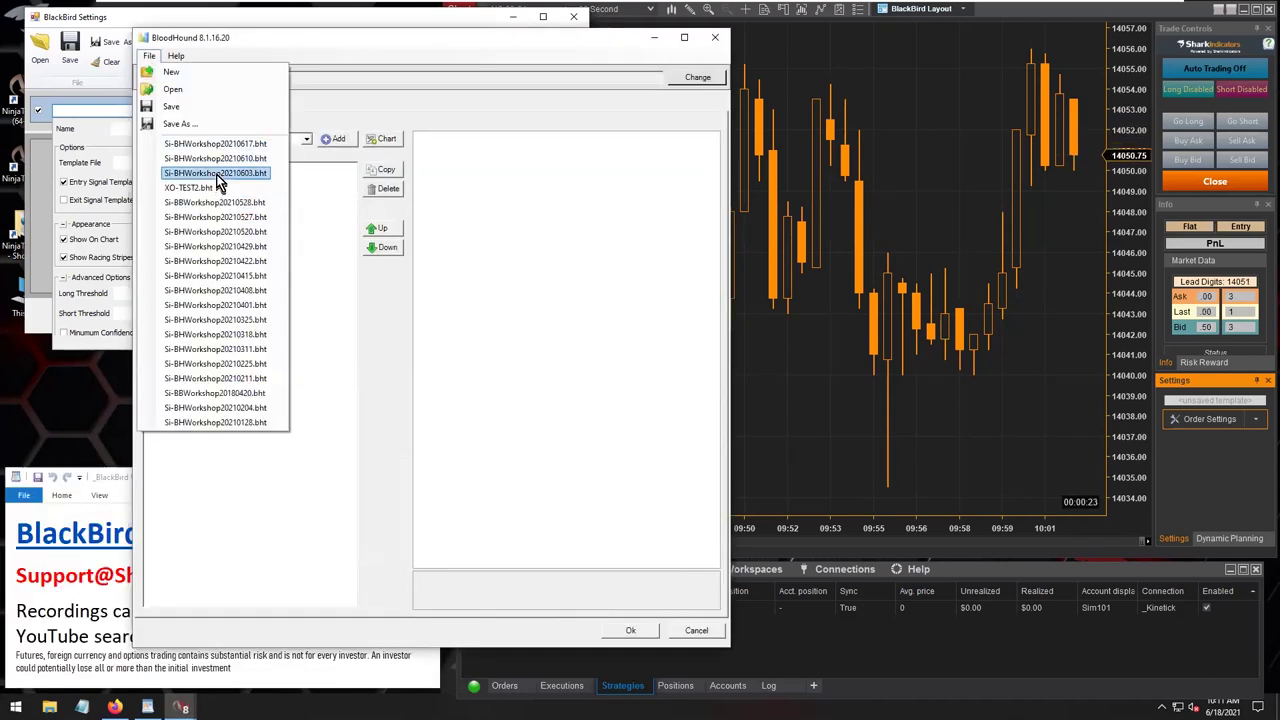
left_click(218, 175)
Step: Review the "ATRTrailStop 2 pullback signals per trend dir." logic, accept the template, and choose that logic as the first signal's entry template
left_click(208, 104)
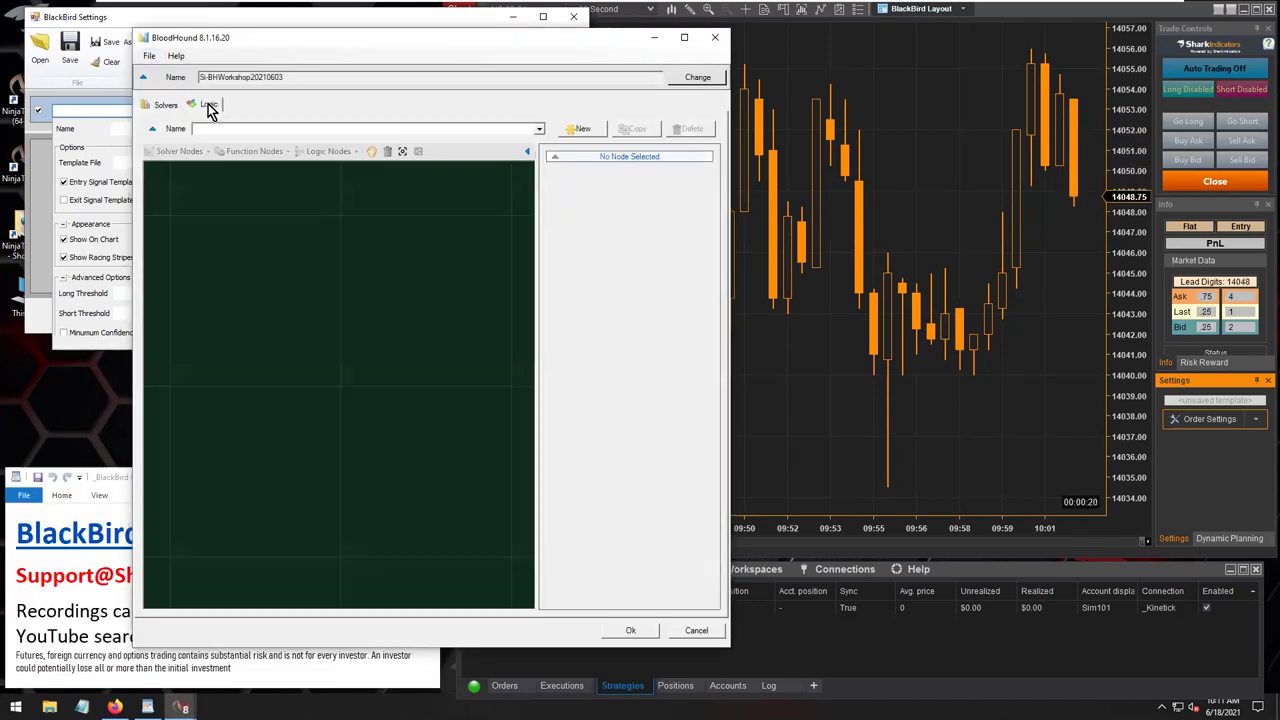
left_click(540, 131)
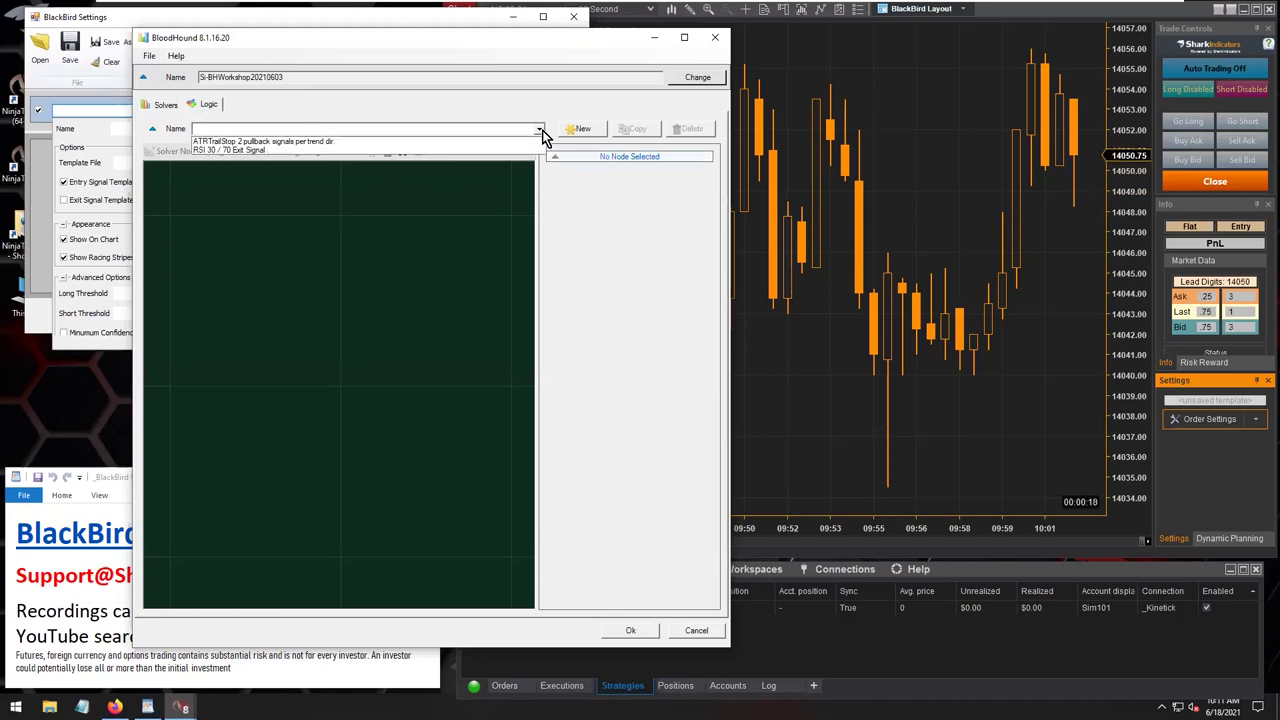
left_click(285, 142)
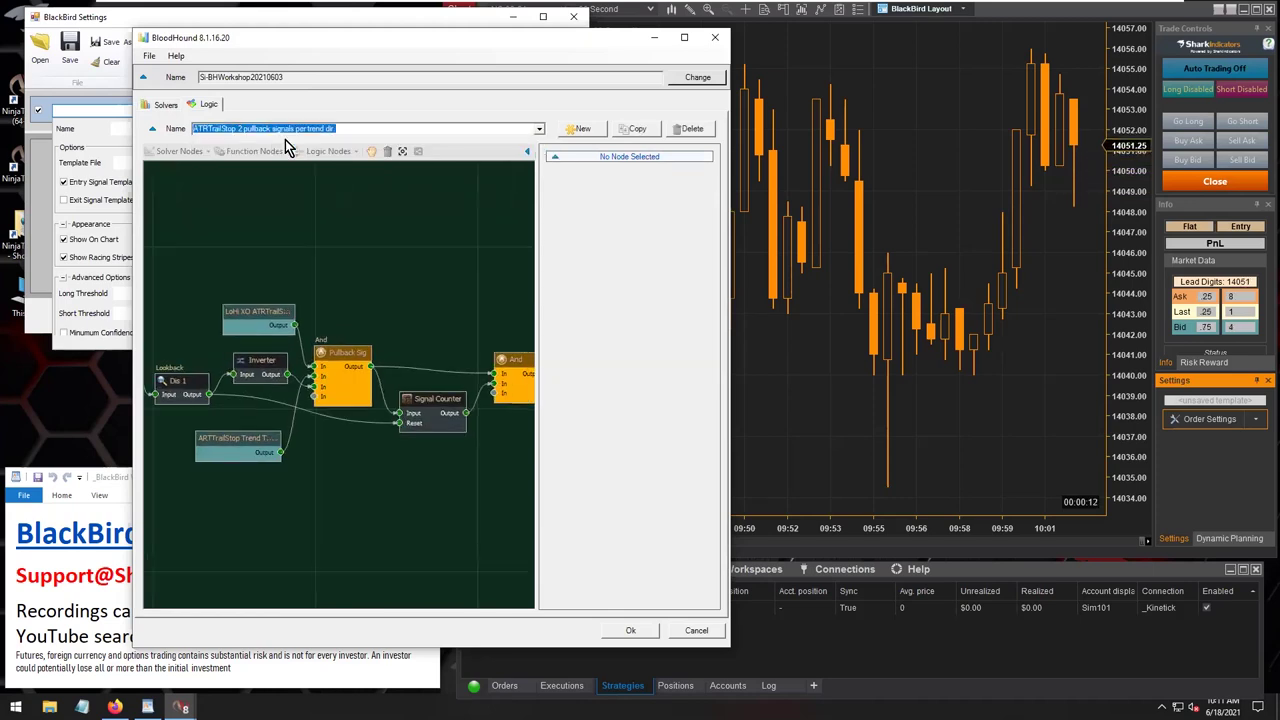
left_click(202, 128)
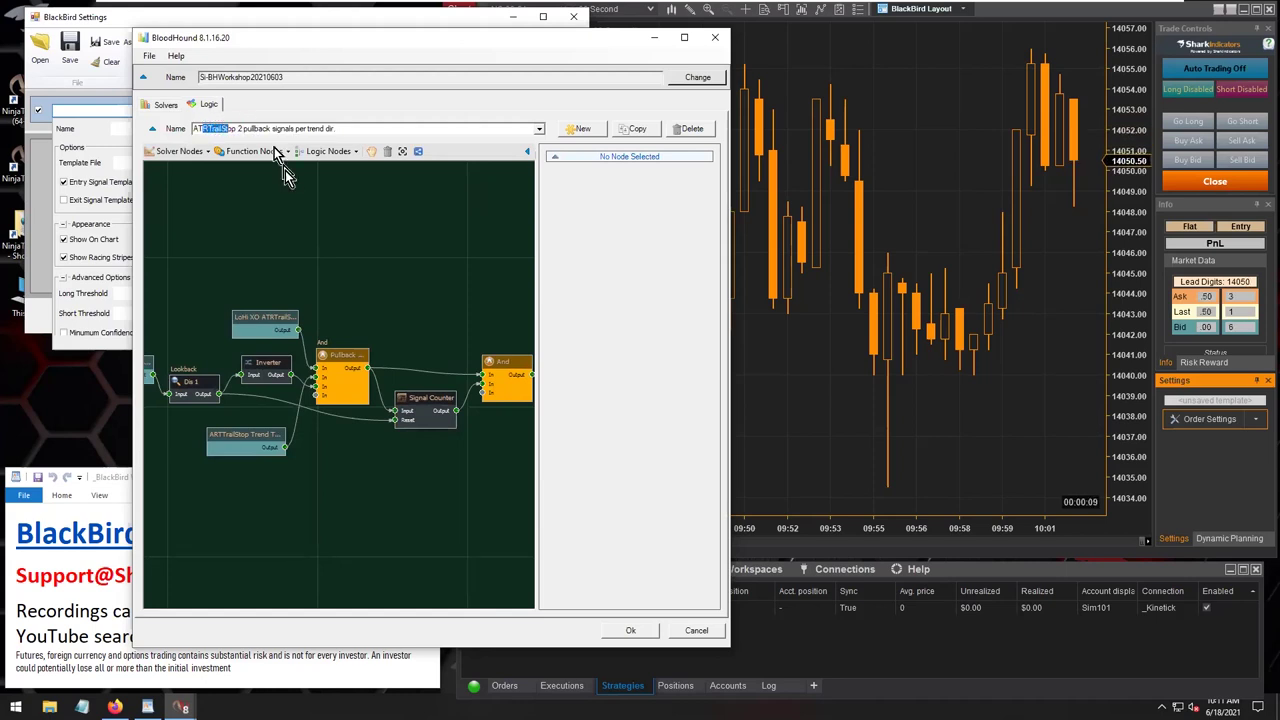
left_click(642, 637)
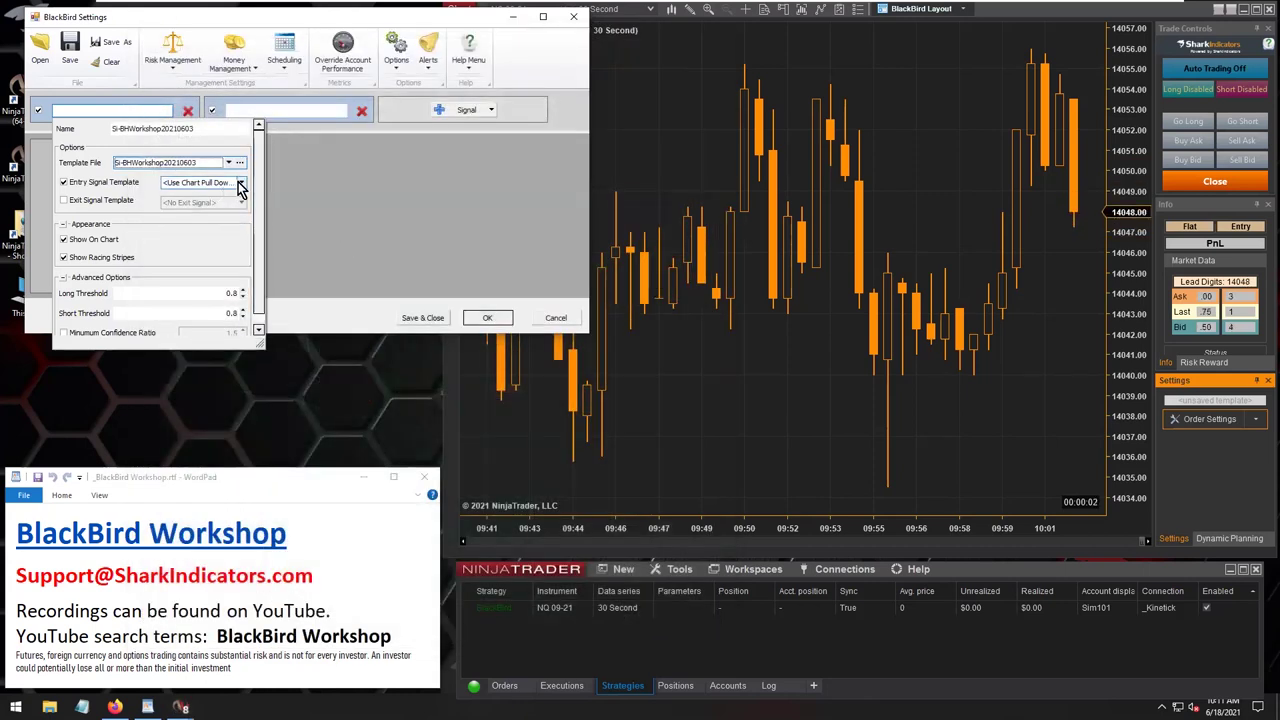
left_click(243, 188)
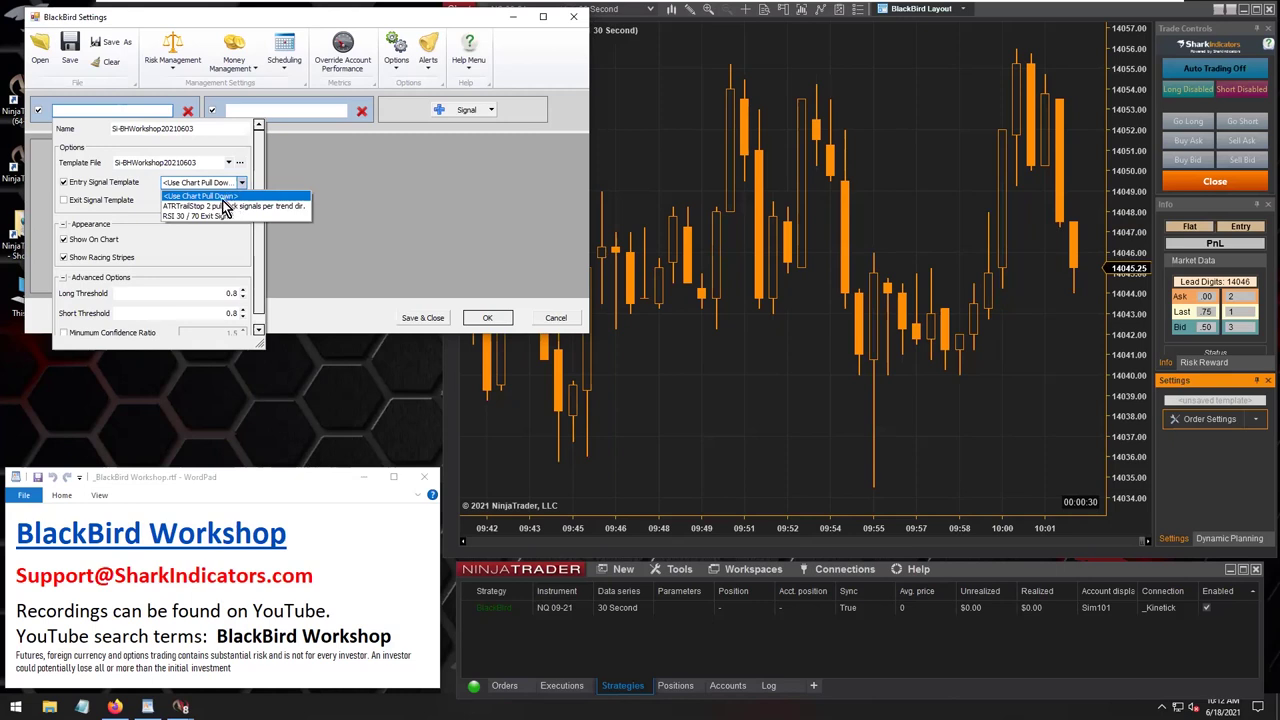
left_click(222, 208)
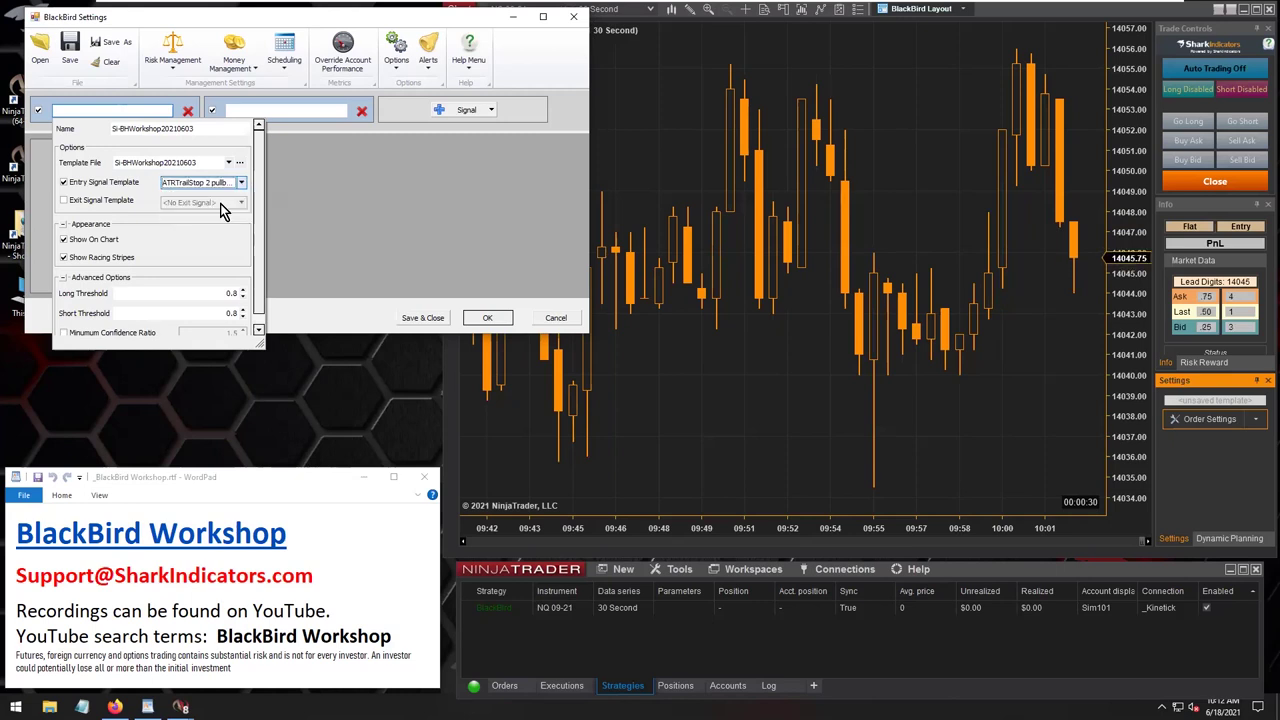
Step: Load the XO-TEST2 BloodHound template into the second signal and accept it
left_click(300, 115)
left_click(300, 115)
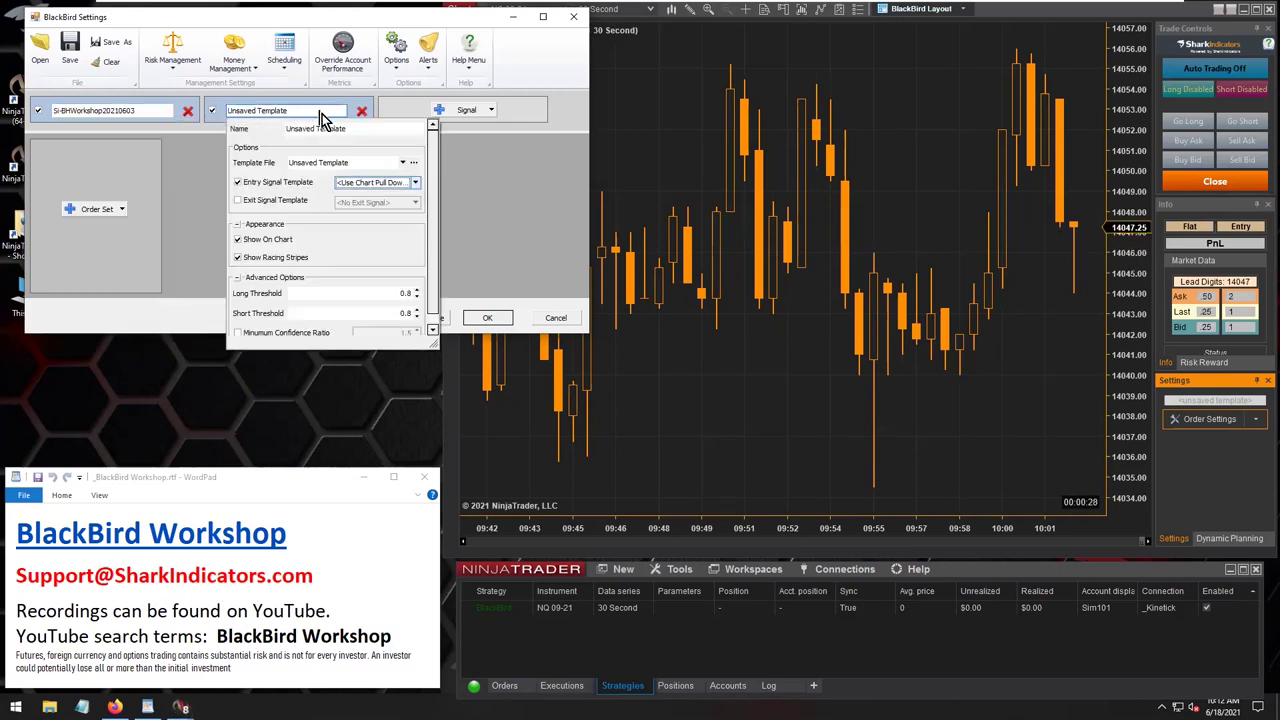
left_click(415, 164)
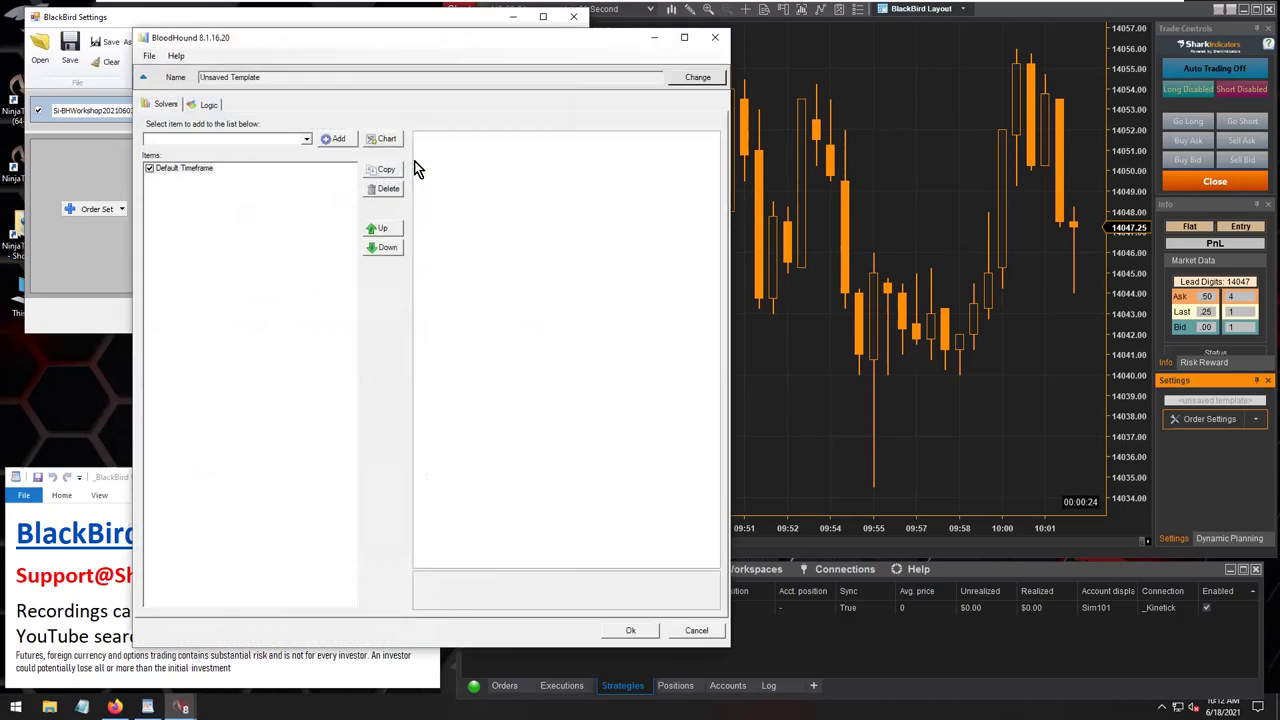
left_click(149, 56)
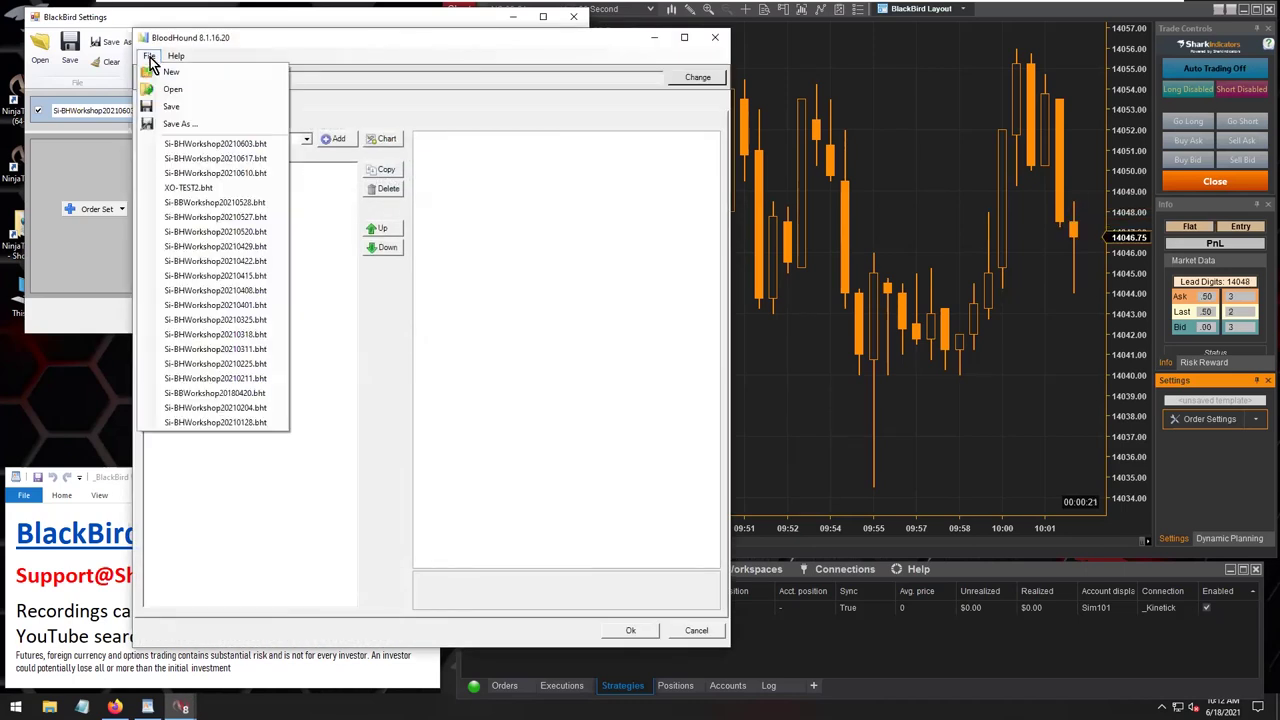
left_click(200, 189)
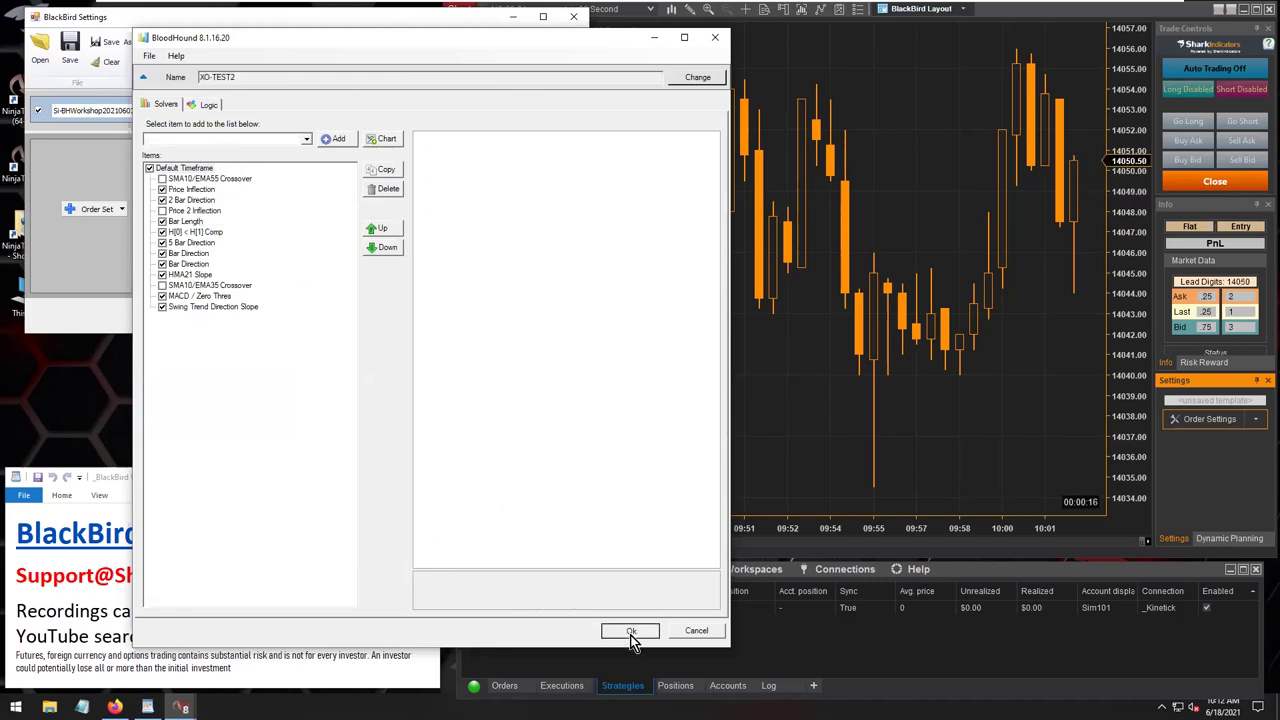
key("Return")
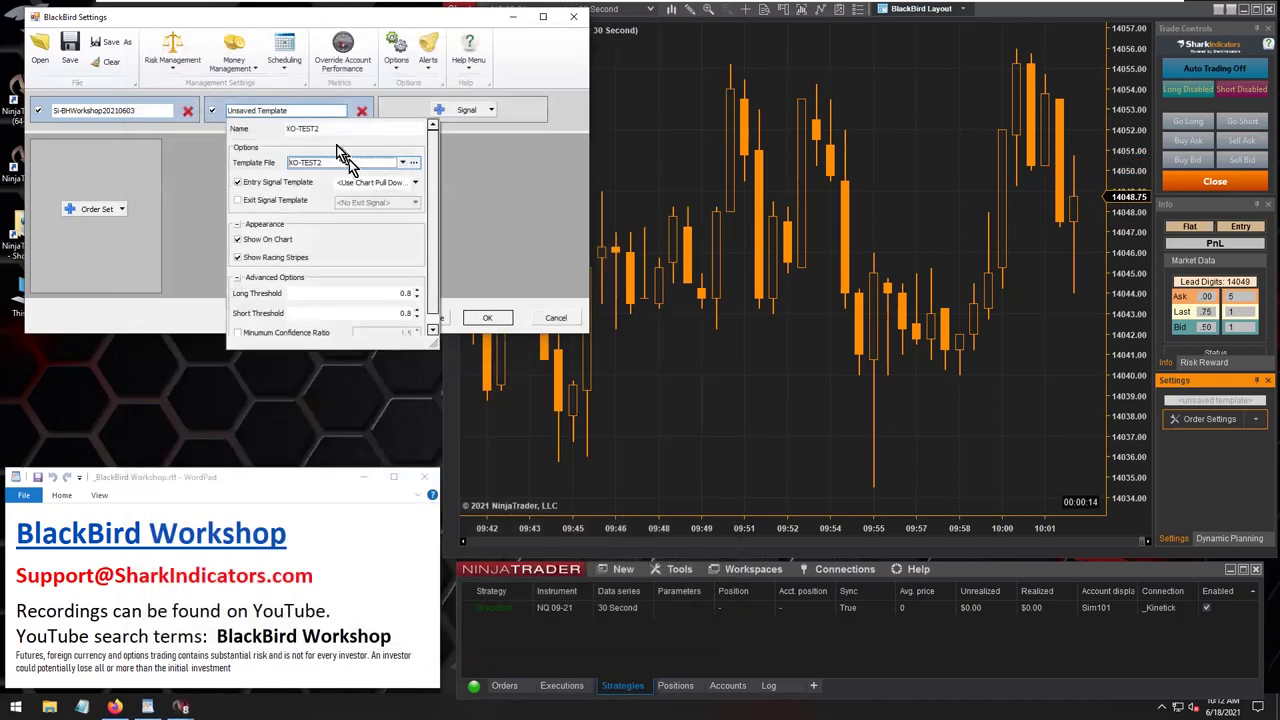
Step: Set the second signal's entry signal template to "Price Inf w MACD filter" and close its settings
left_click(415, 182)
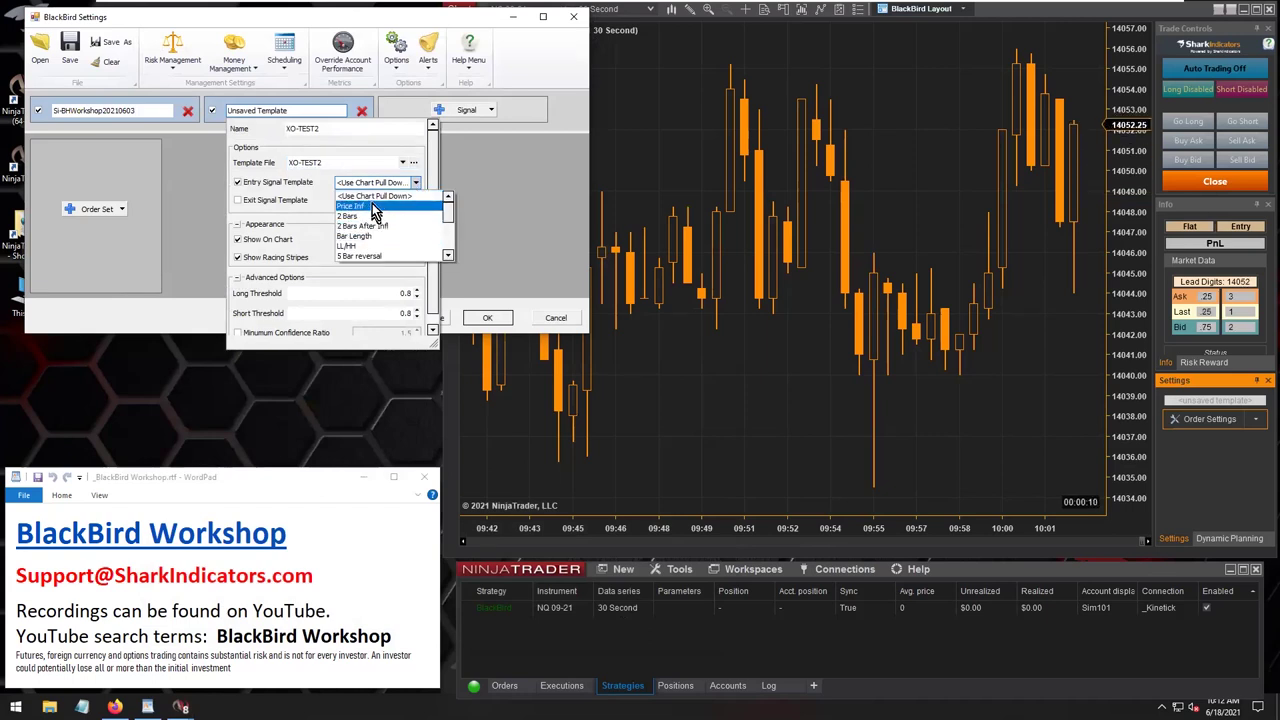
scroll(450, 262, "down", 2)
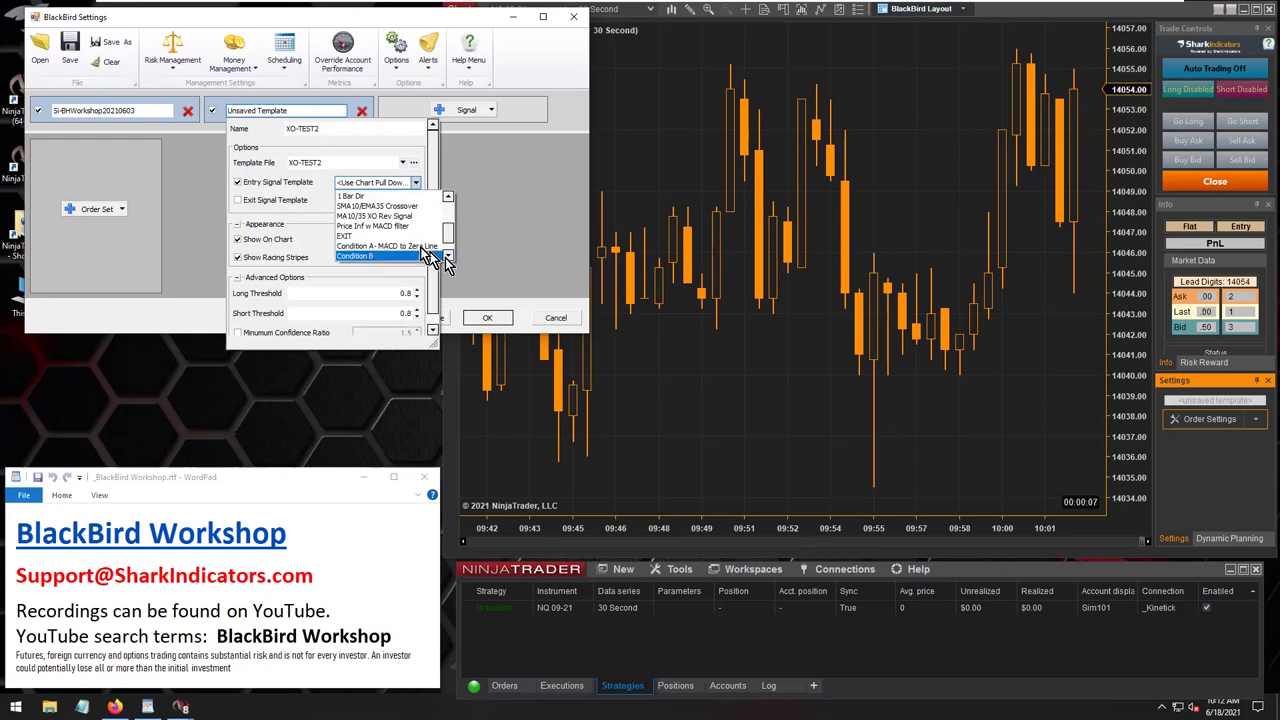
left_click(375, 236)
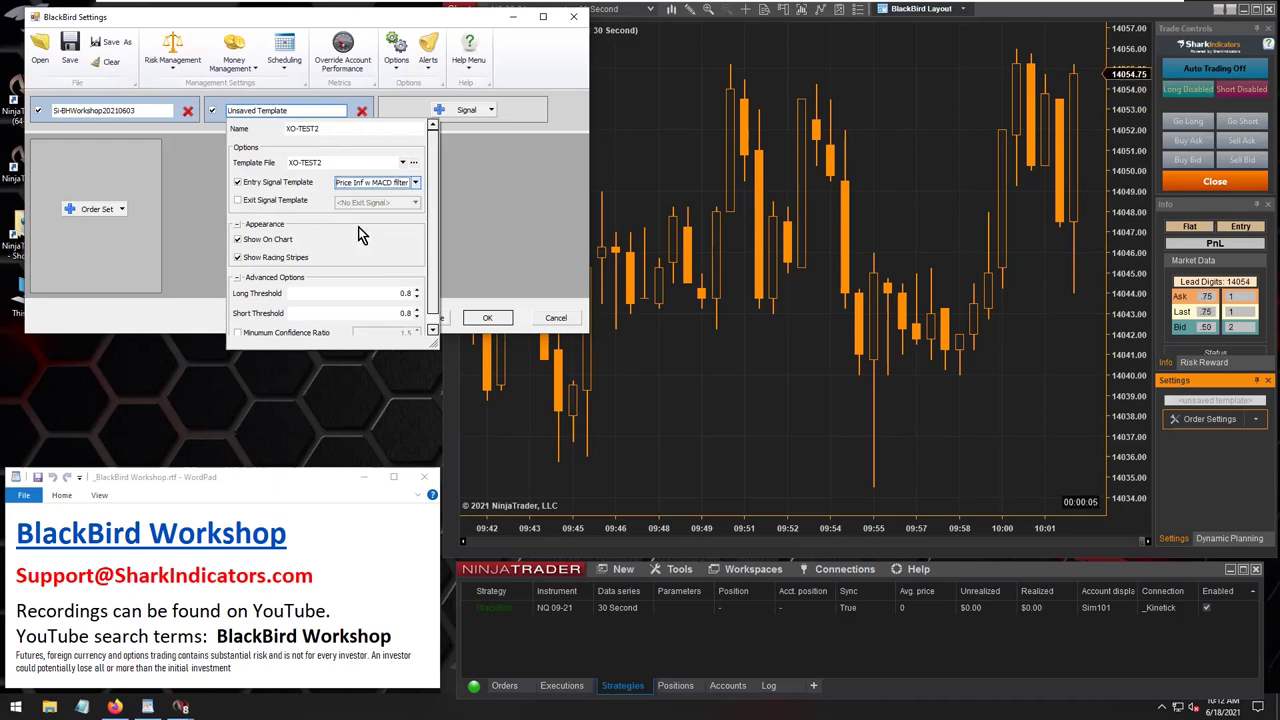
left_click(465, 231)
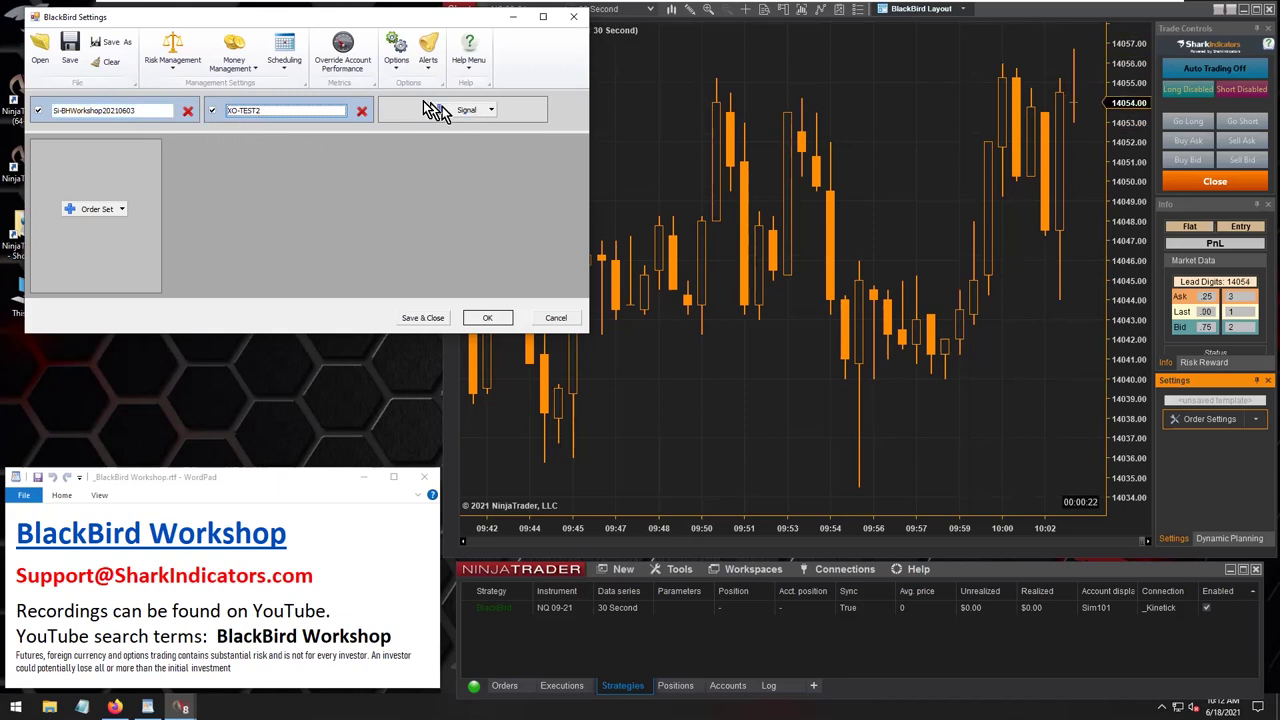
Step: Widen the BlackBird Settings window and add an indicator-based signal after the two BloodHound signals
left_click_drag(593, 159, 705, 165)
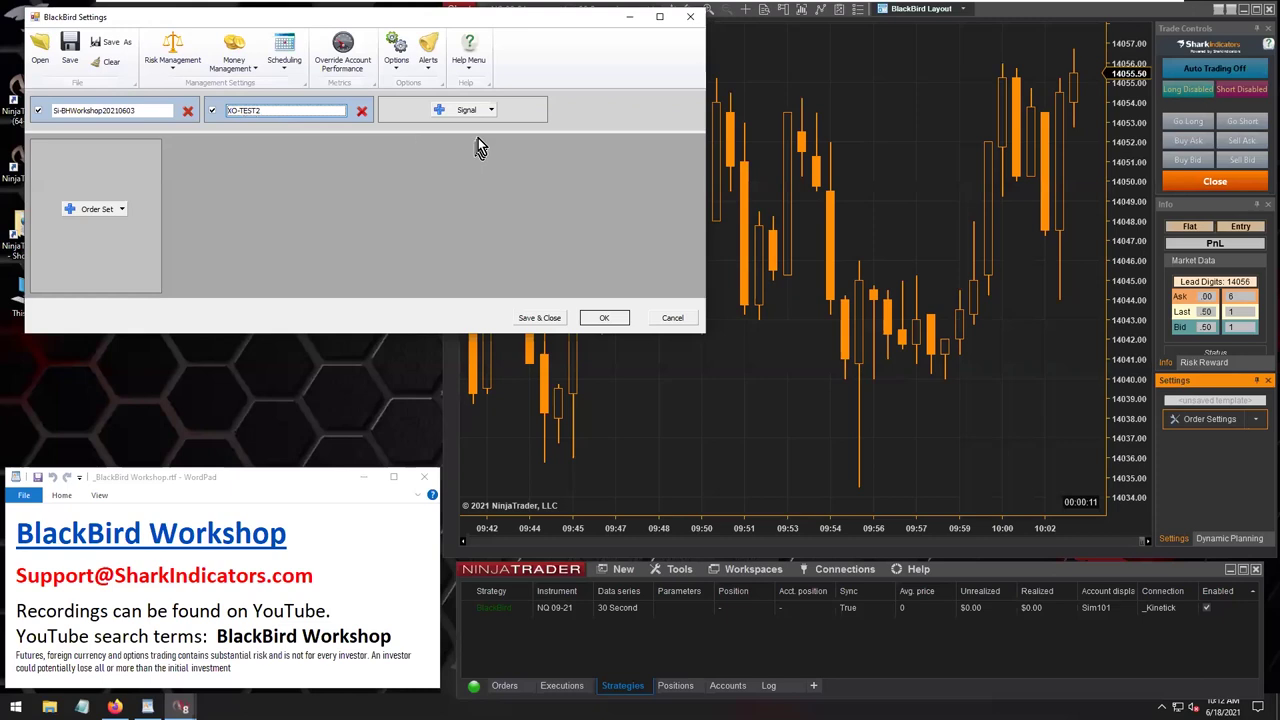
left_click(494, 111)
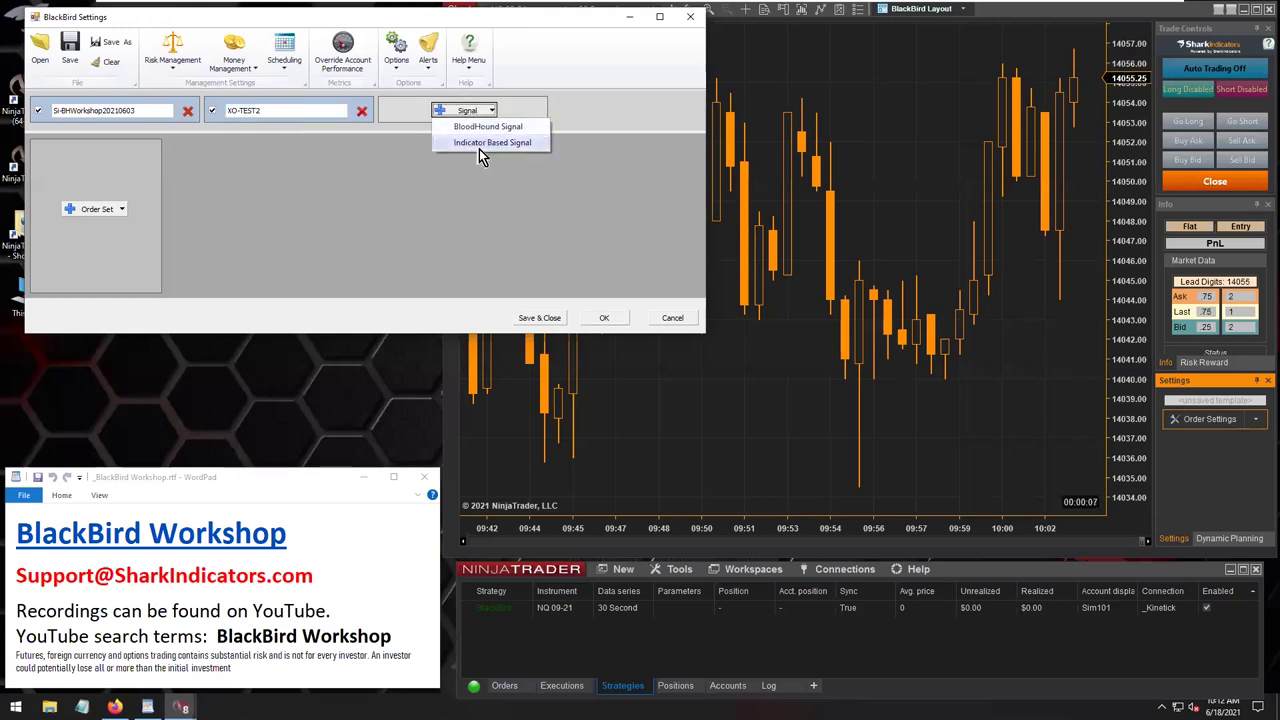
left_click(481, 146)
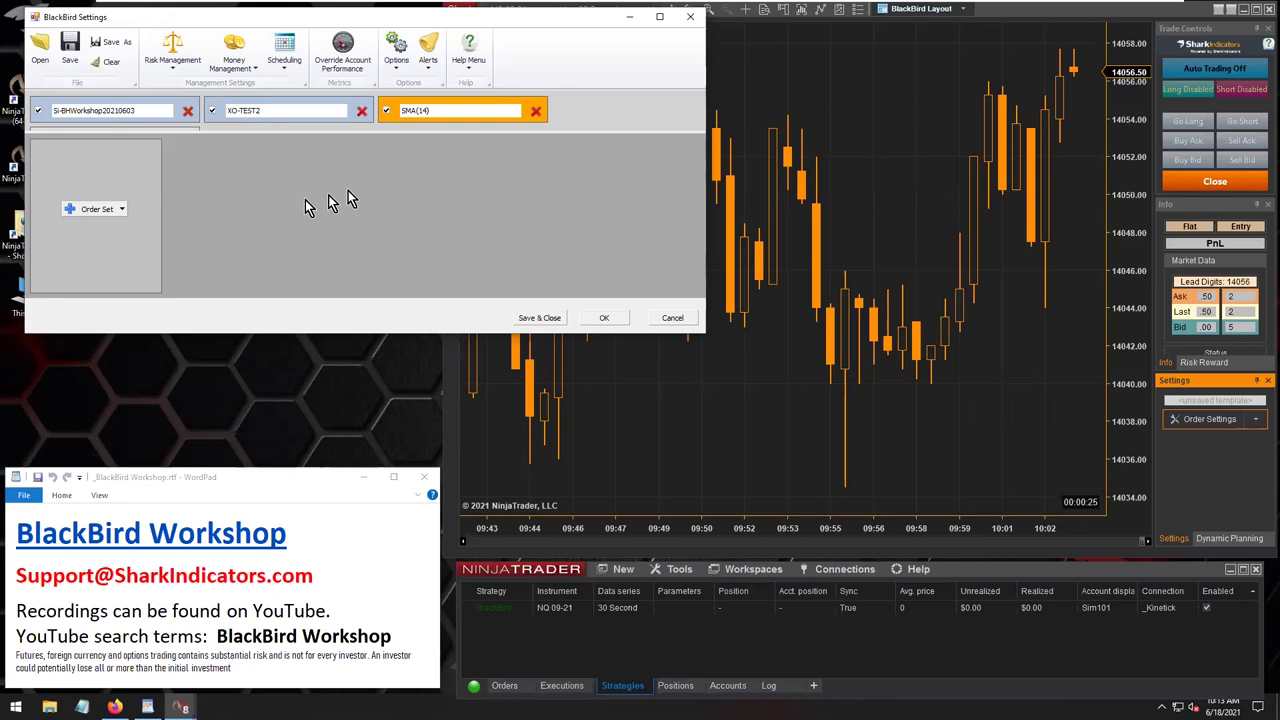
Step: Add an order set that uses a Market Entry
left_click(113, 208)
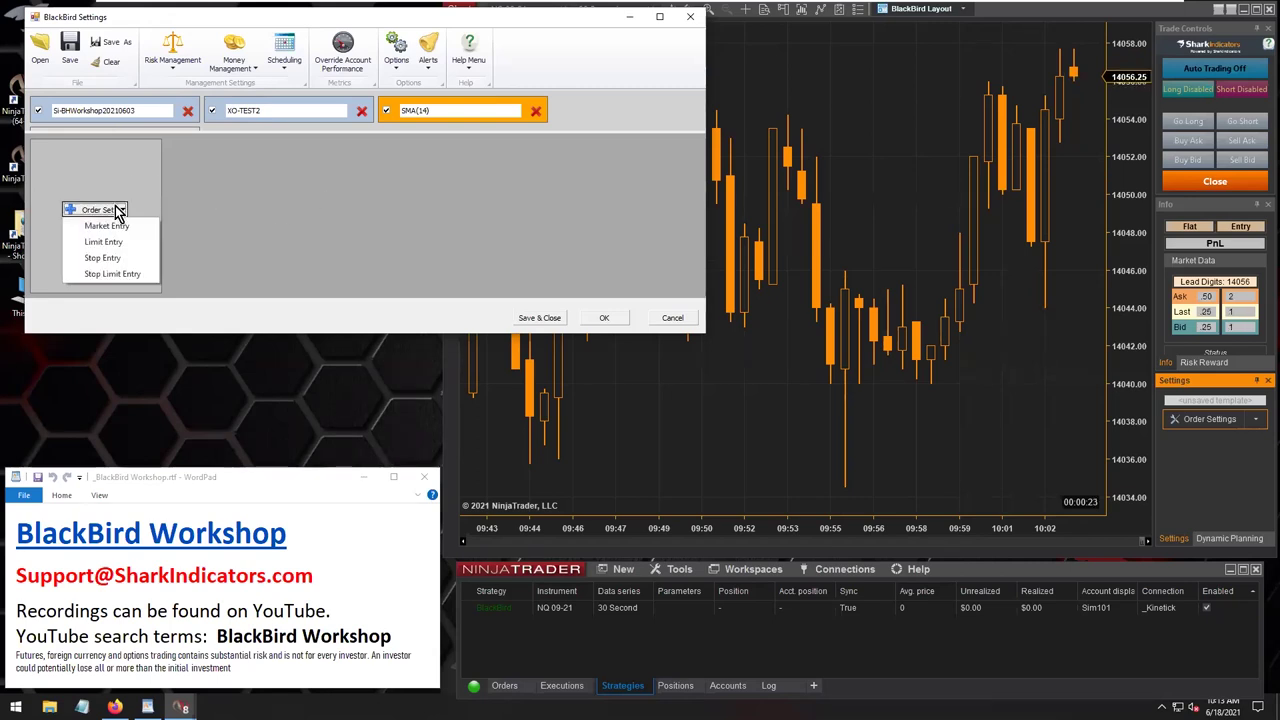
left_click(114, 228)
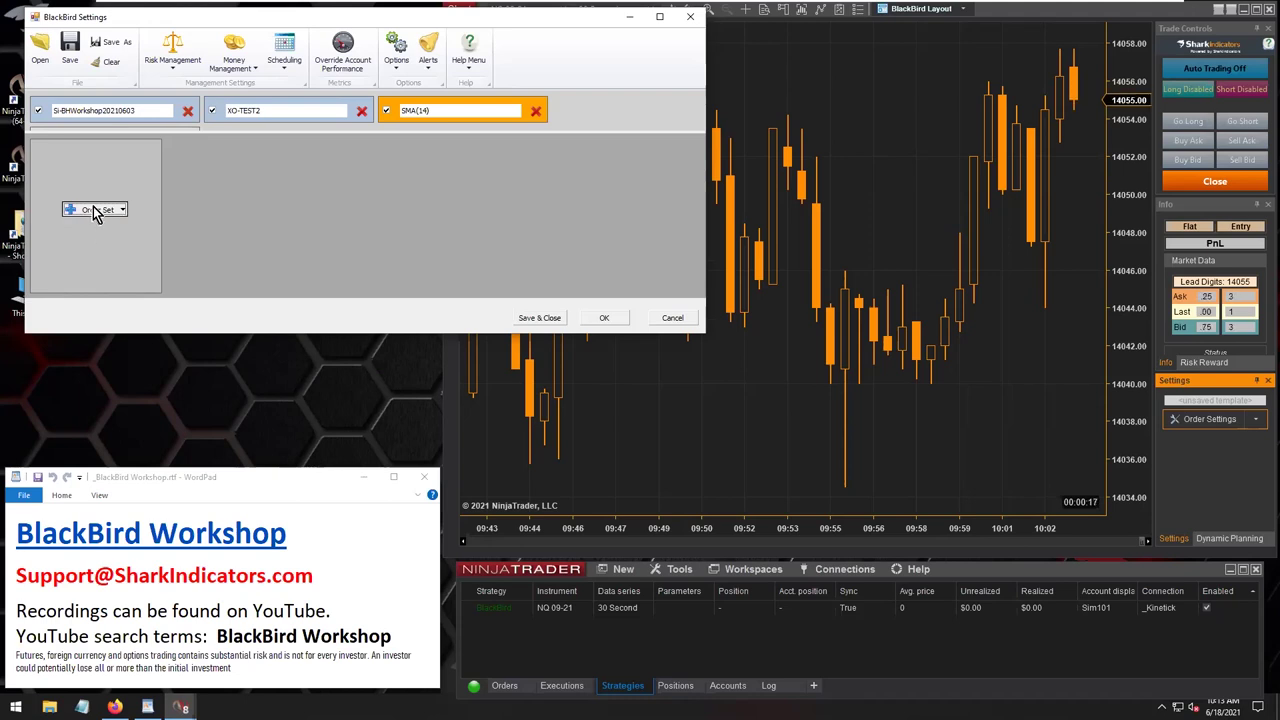
left_click(95, 210)
Step: Give Order Set A a 10-tick profit target and a fixed 10-tick stop loss
left_click(94, 244)
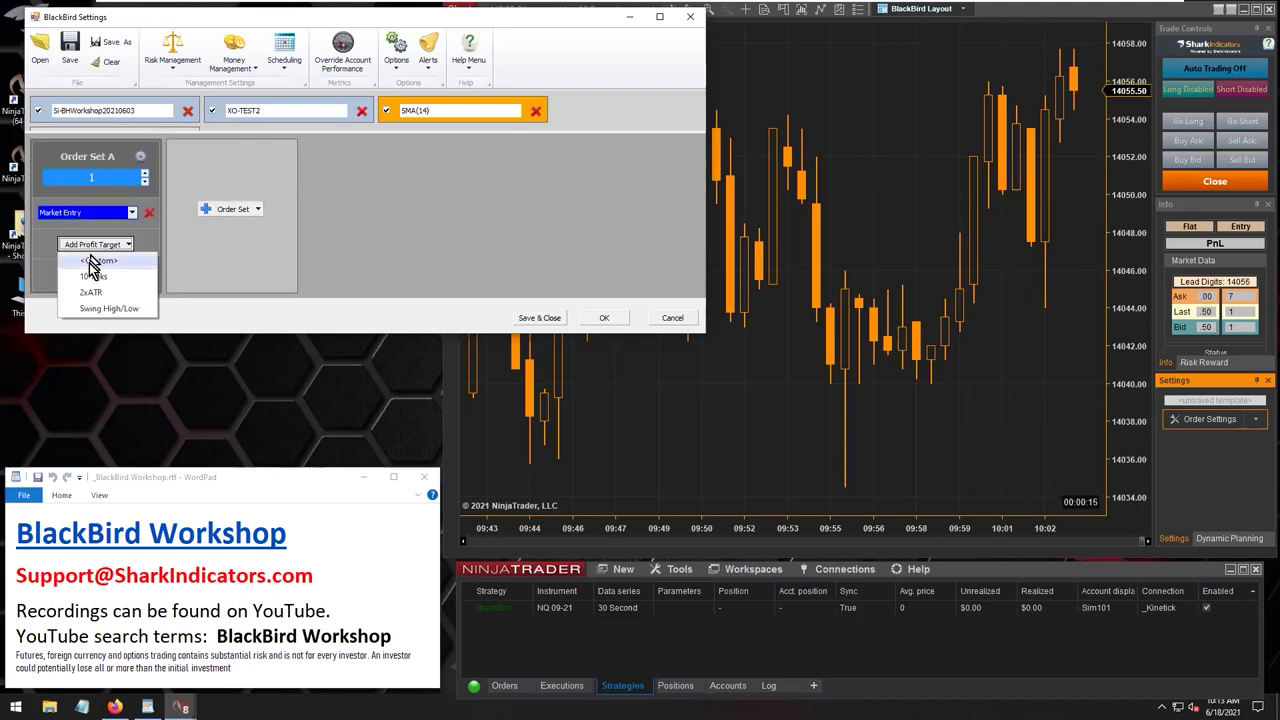
left_click(92, 276)
left_click(94, 275)
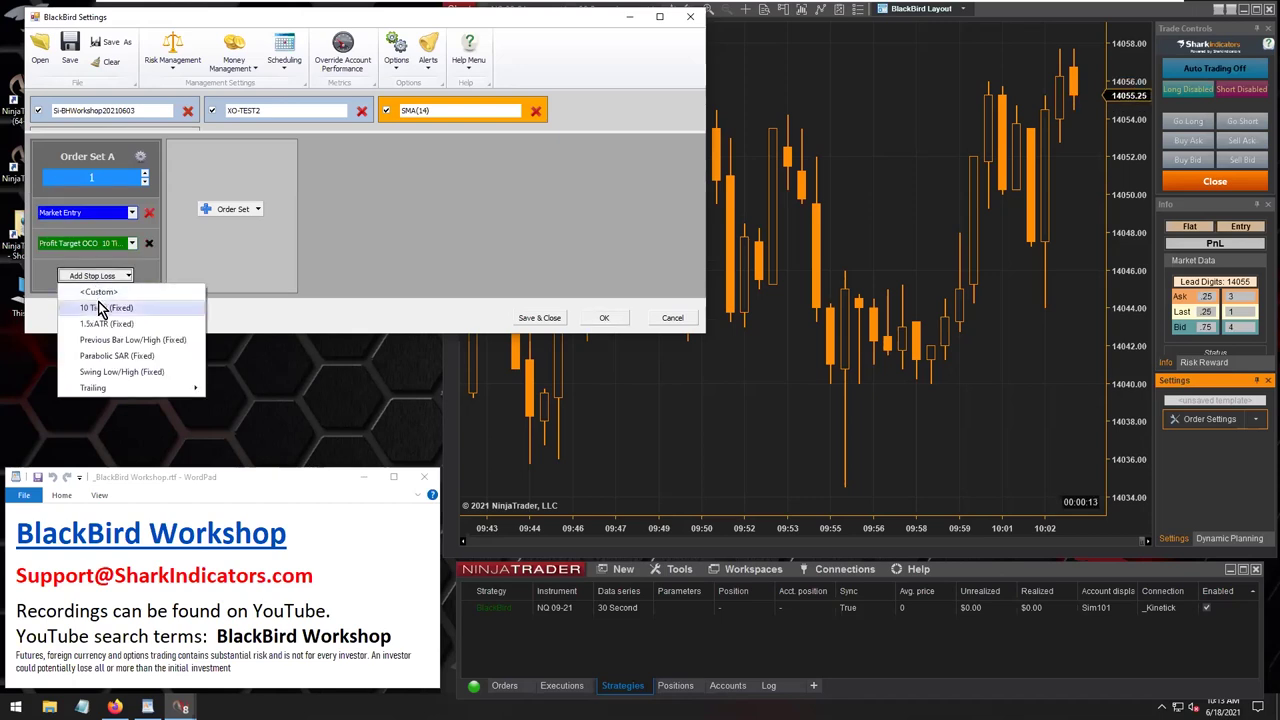
left_click(101, 308)
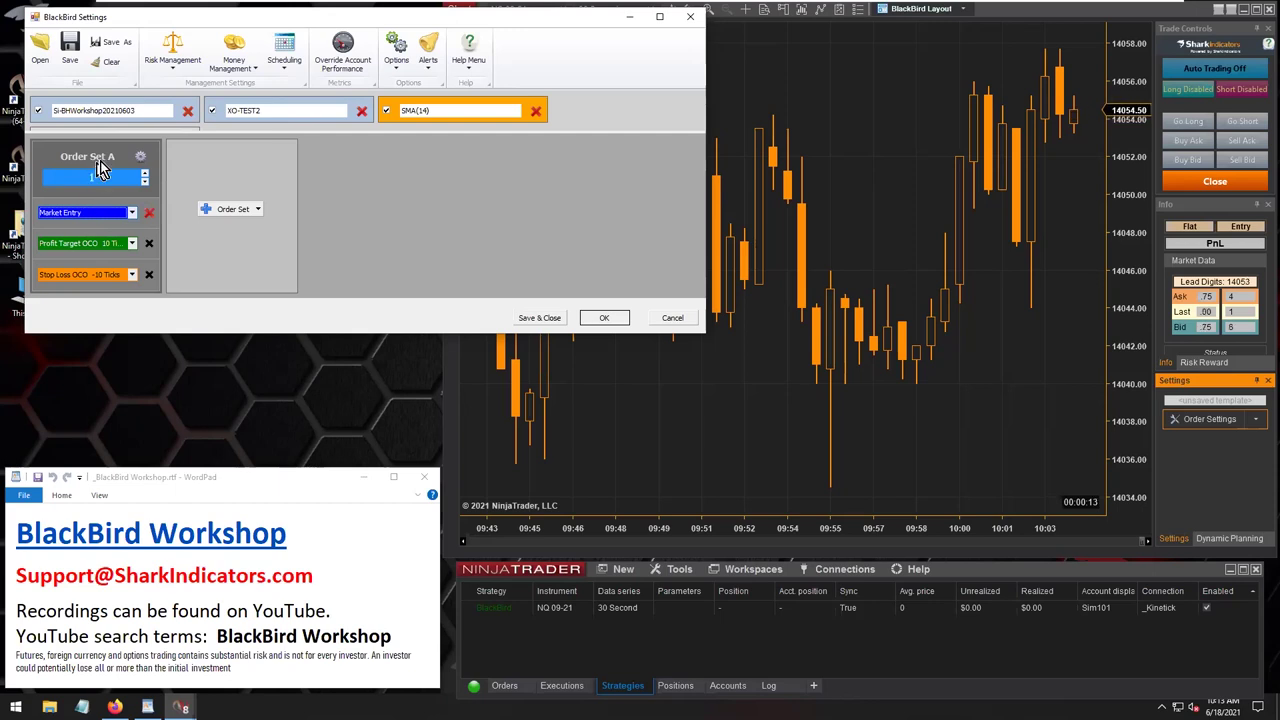
Step: Examine the auto trade options and the SMA(14) indicator signal's entry and exit settings
left_click(396, 52)
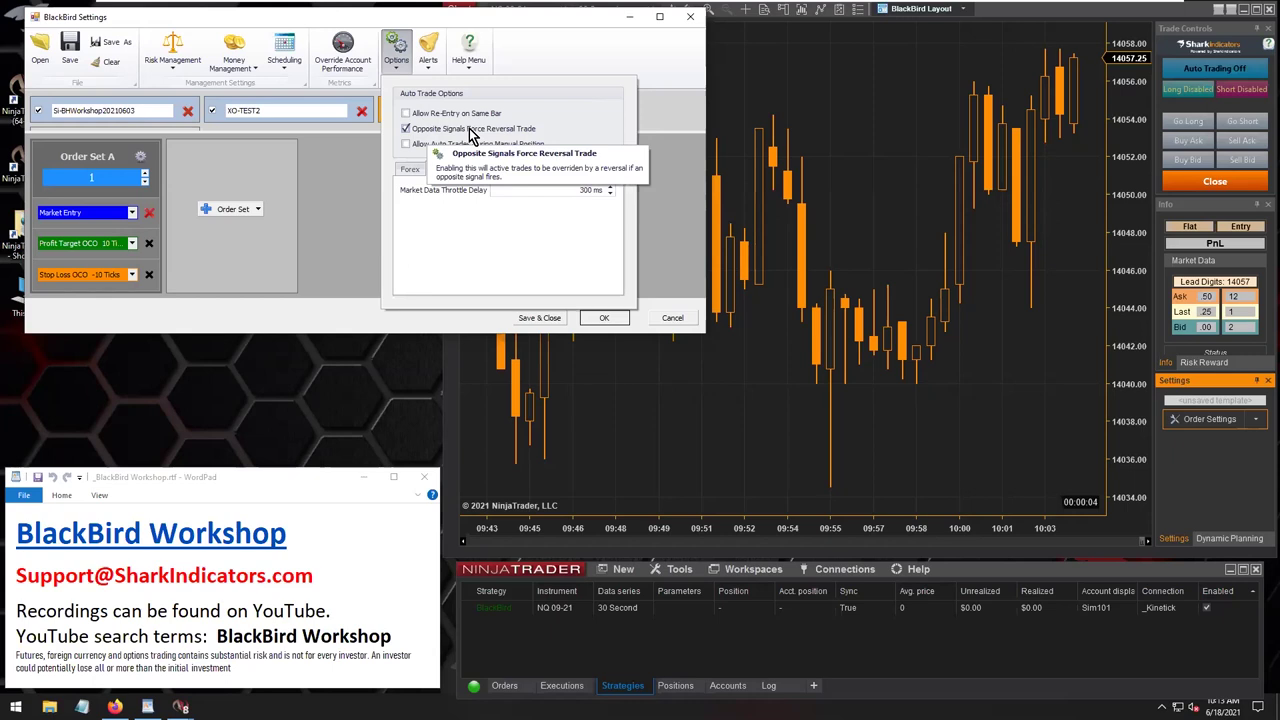
left_click(333, 153)
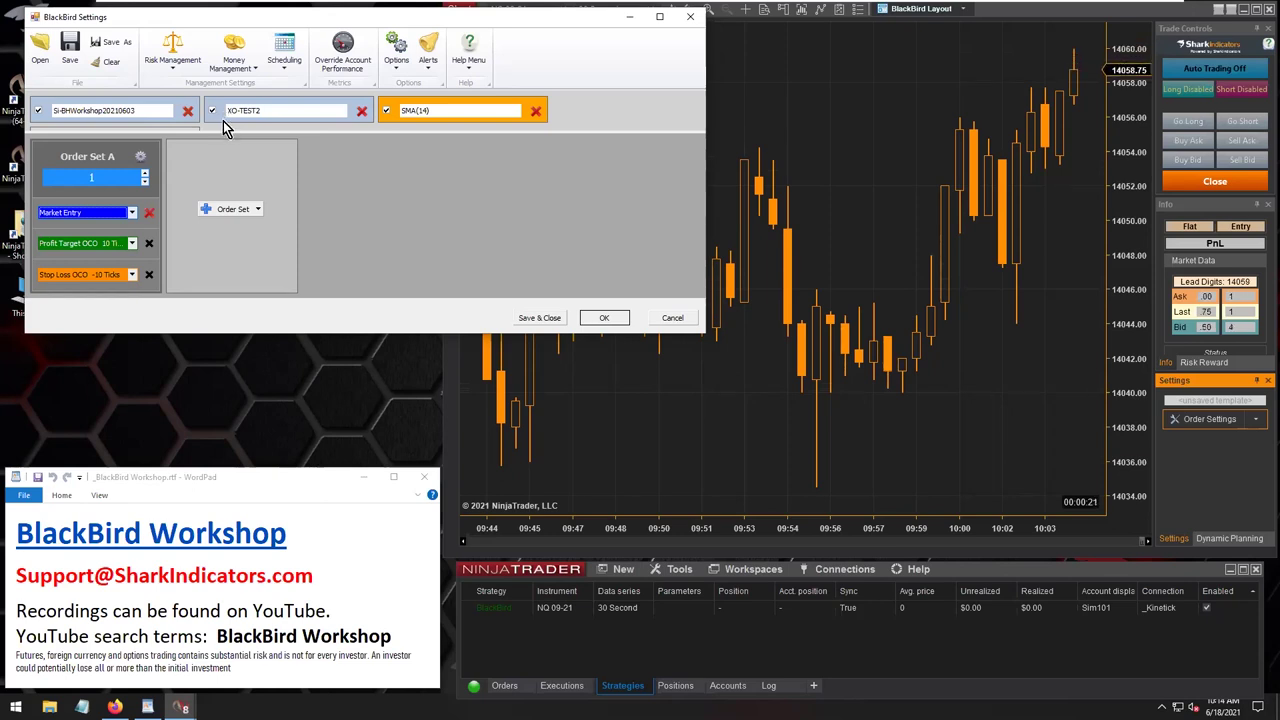
left_click(446, 113)
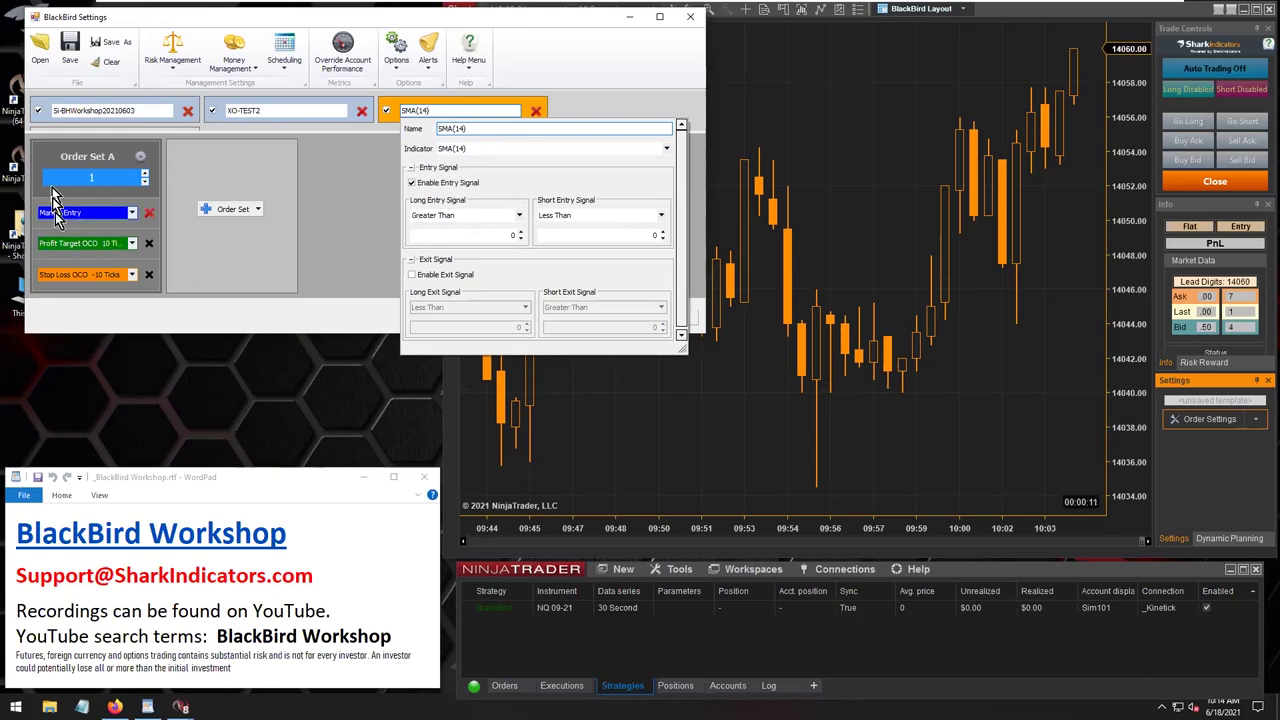
Step: Review the entry signal settings of the Si-BHWorkshop20210603 signal and compare it with the SMA(14) signal
left_click(183, 164)
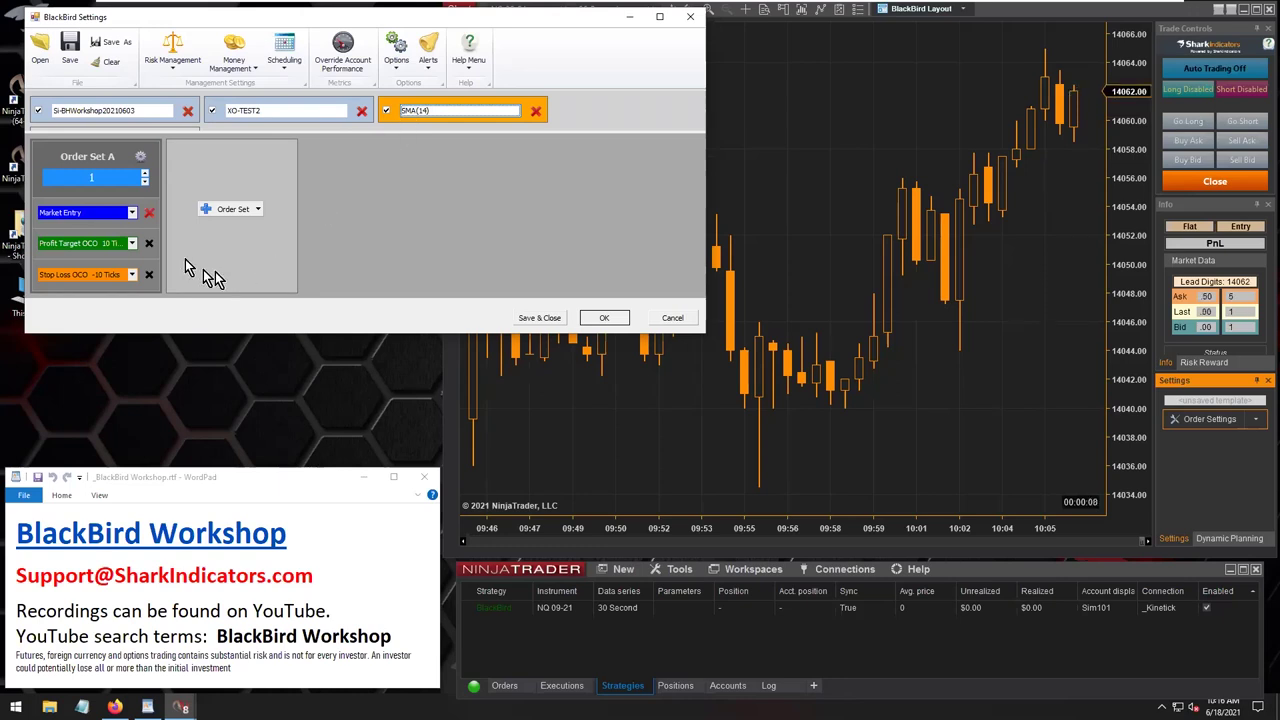
left_click(162, 116)
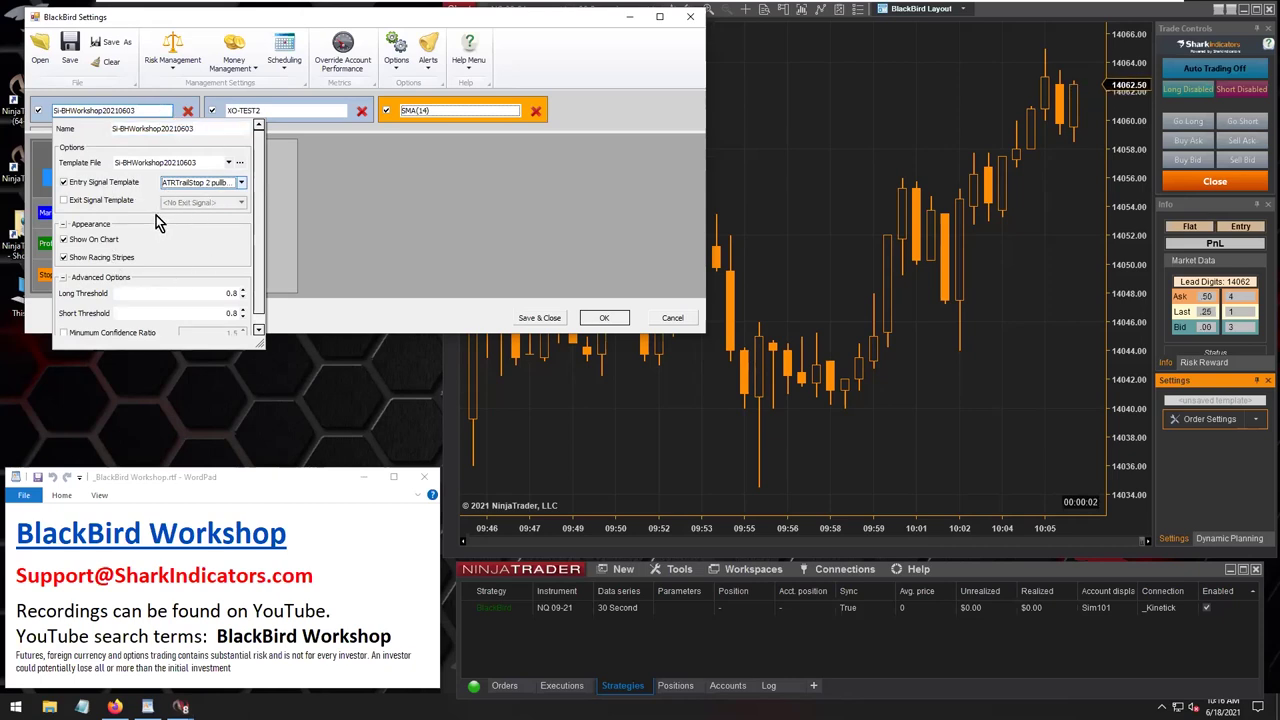
left_click(322, 186)
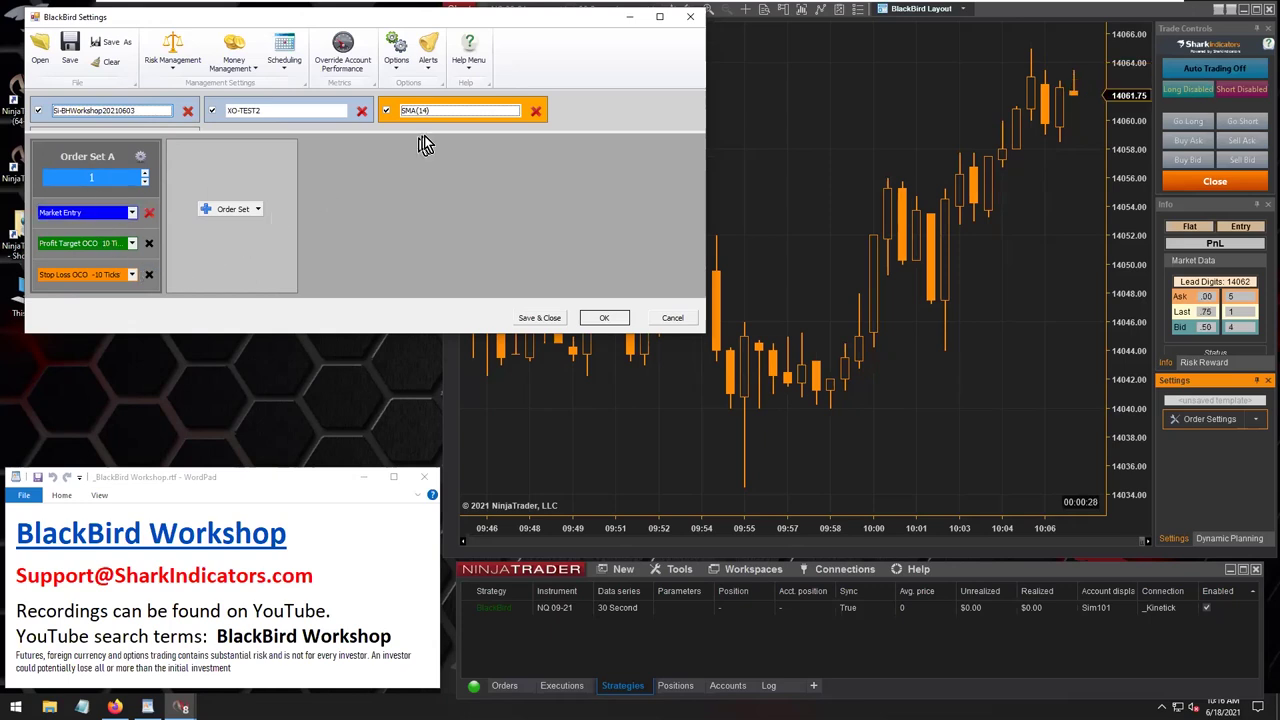
left_click(446, 113)
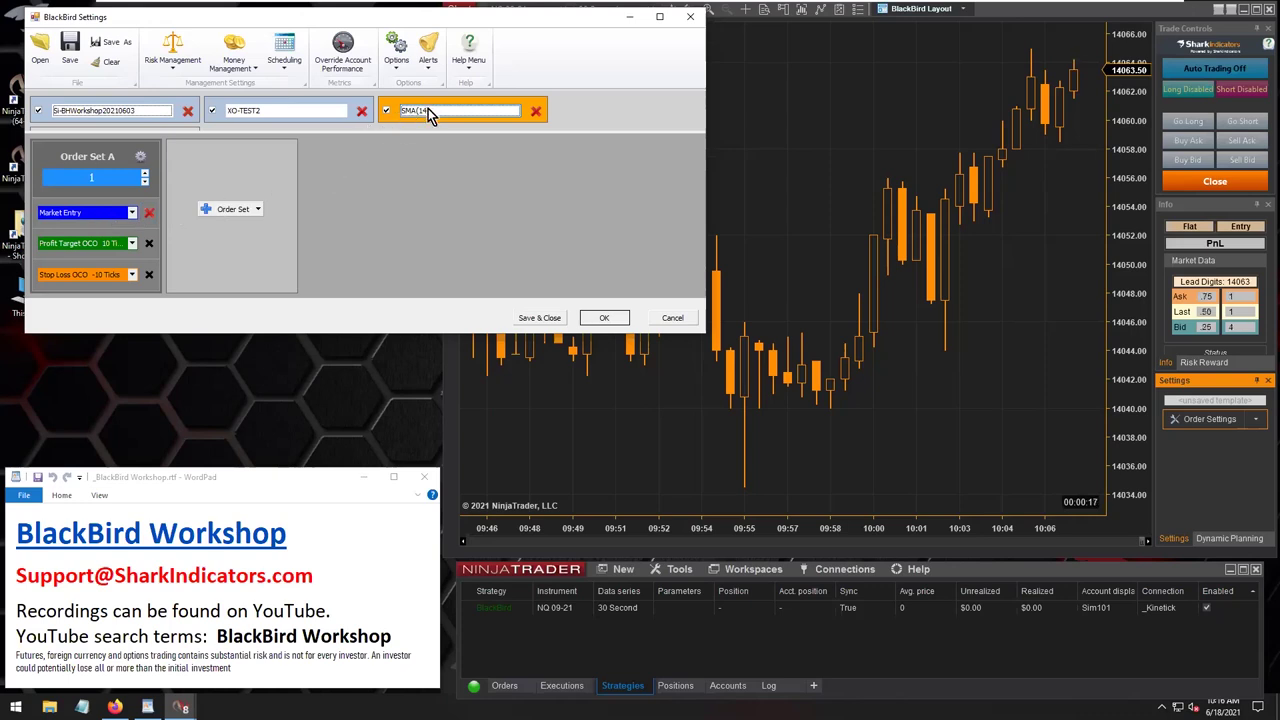
mouse_move(428, 110)
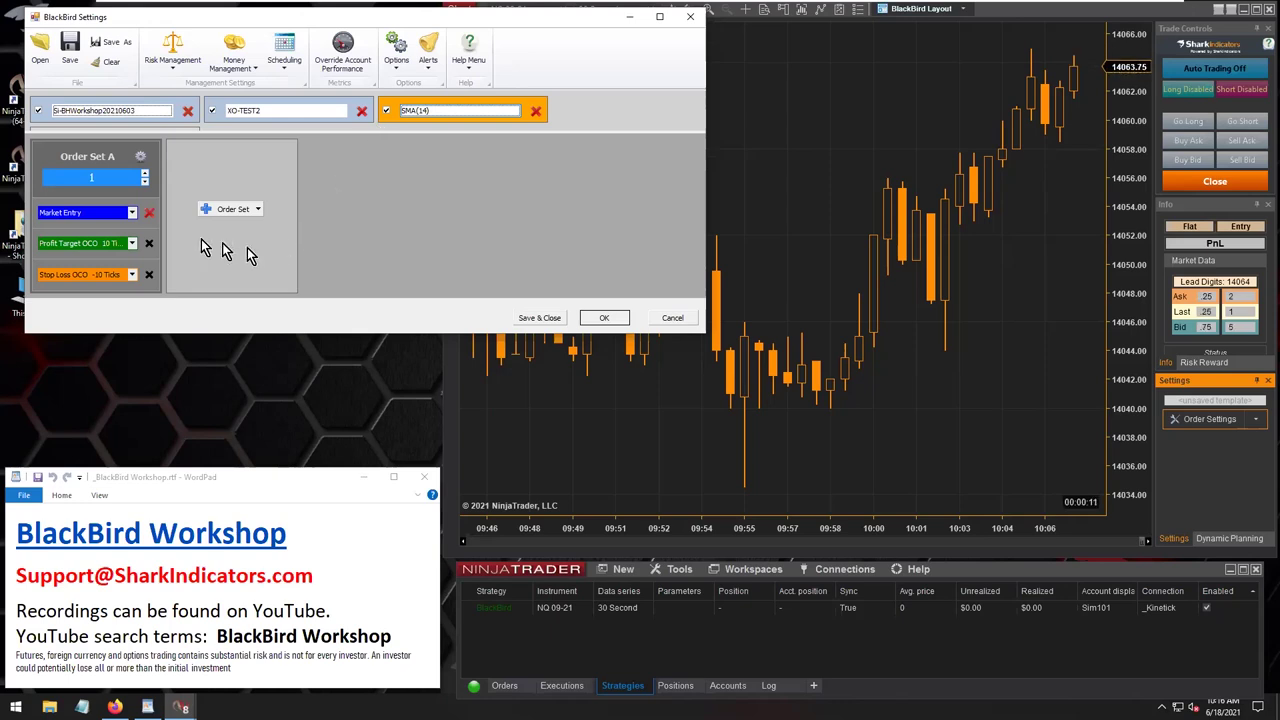
mouse_move(155, 119)
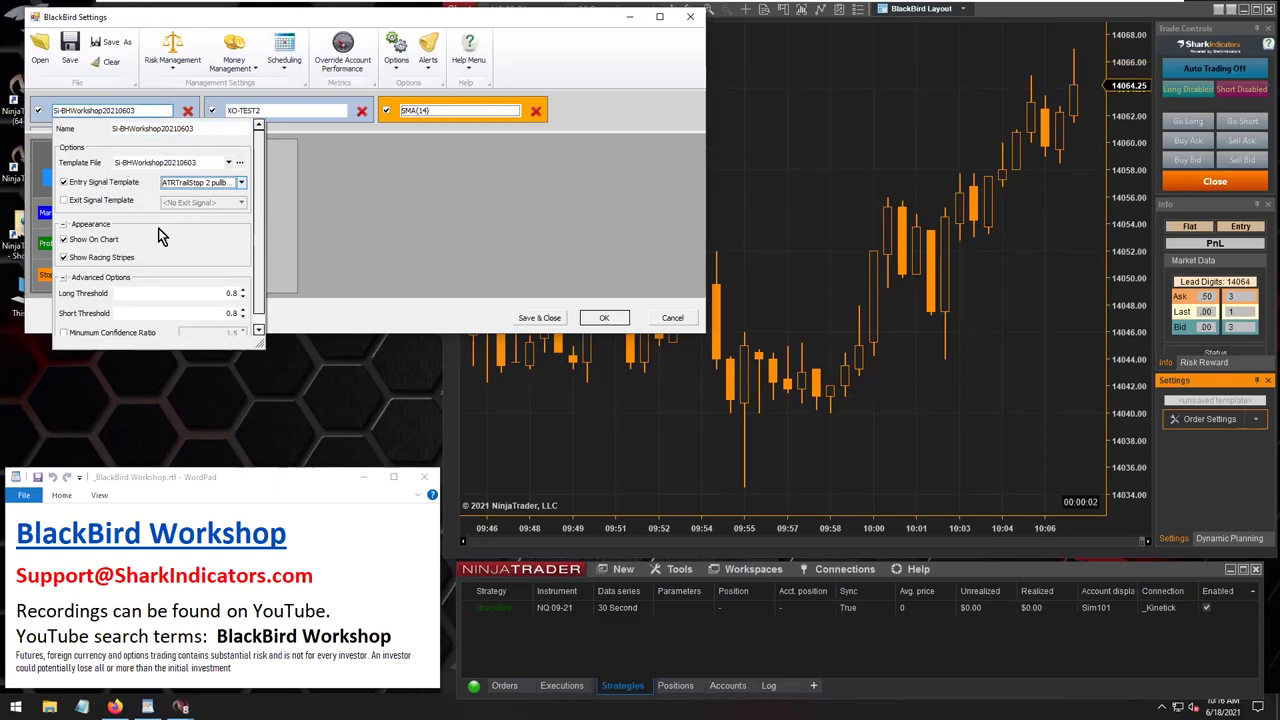
left_click(321, 157)
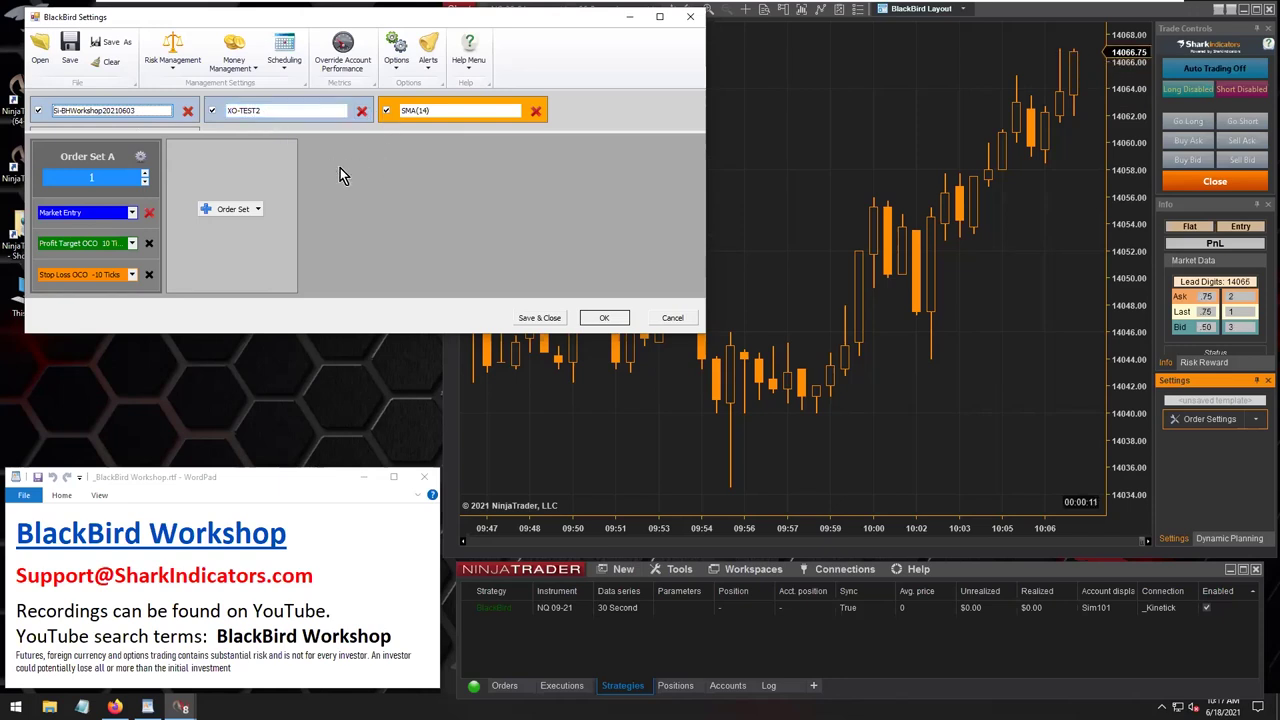
Step: Disable the XO-TEST2 and SMA(14) signals and review the entry settings of all three signals
left_click(388, 112)
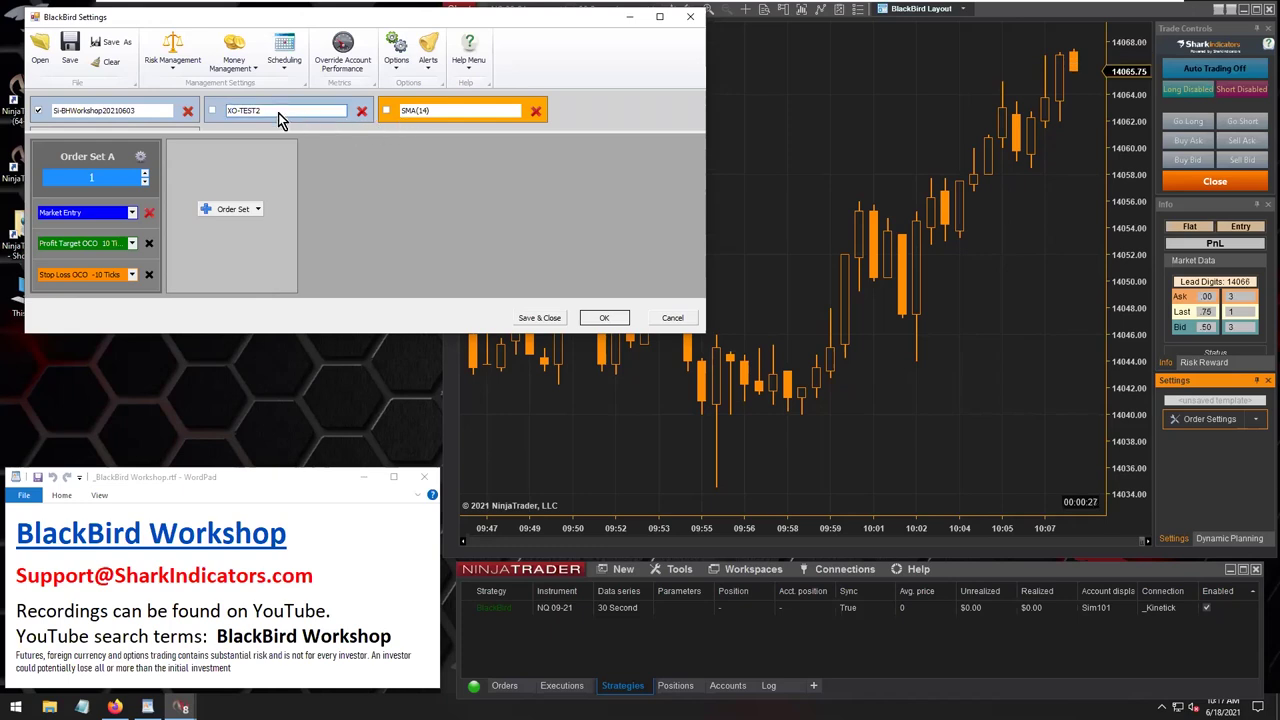
left_click(134, 117)
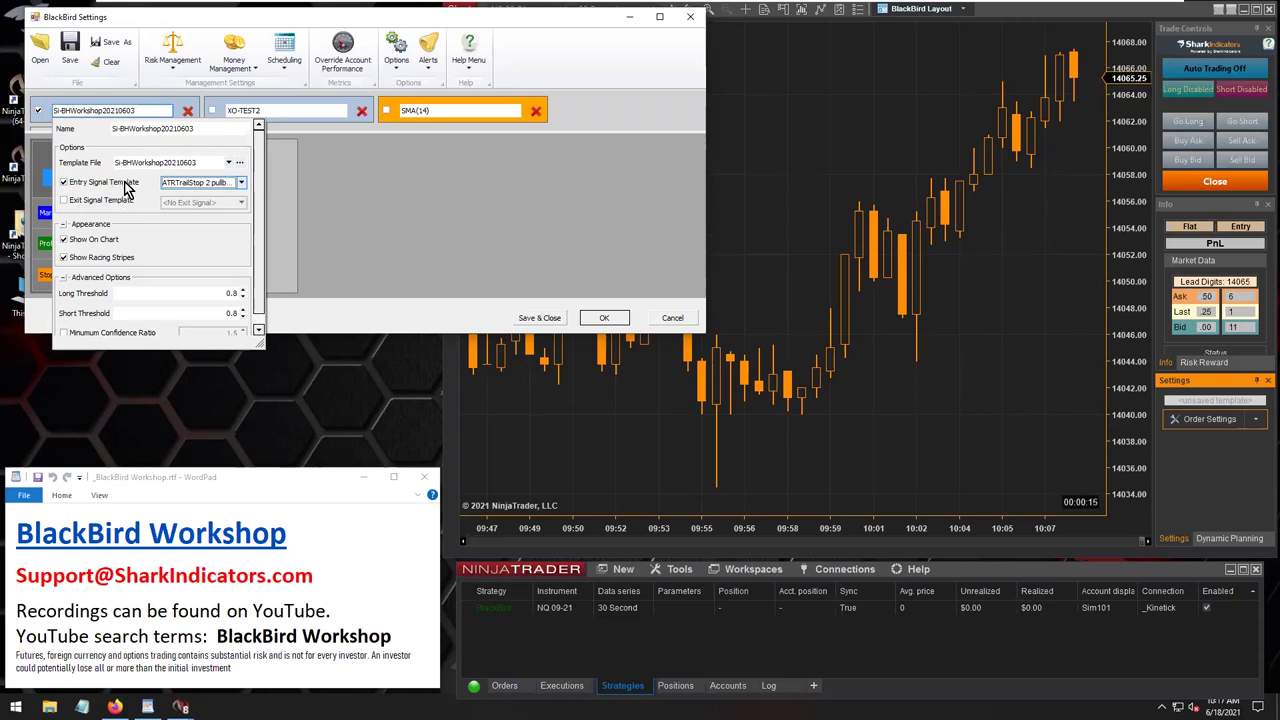
left_click(308, 174)
left_click(313, 120)
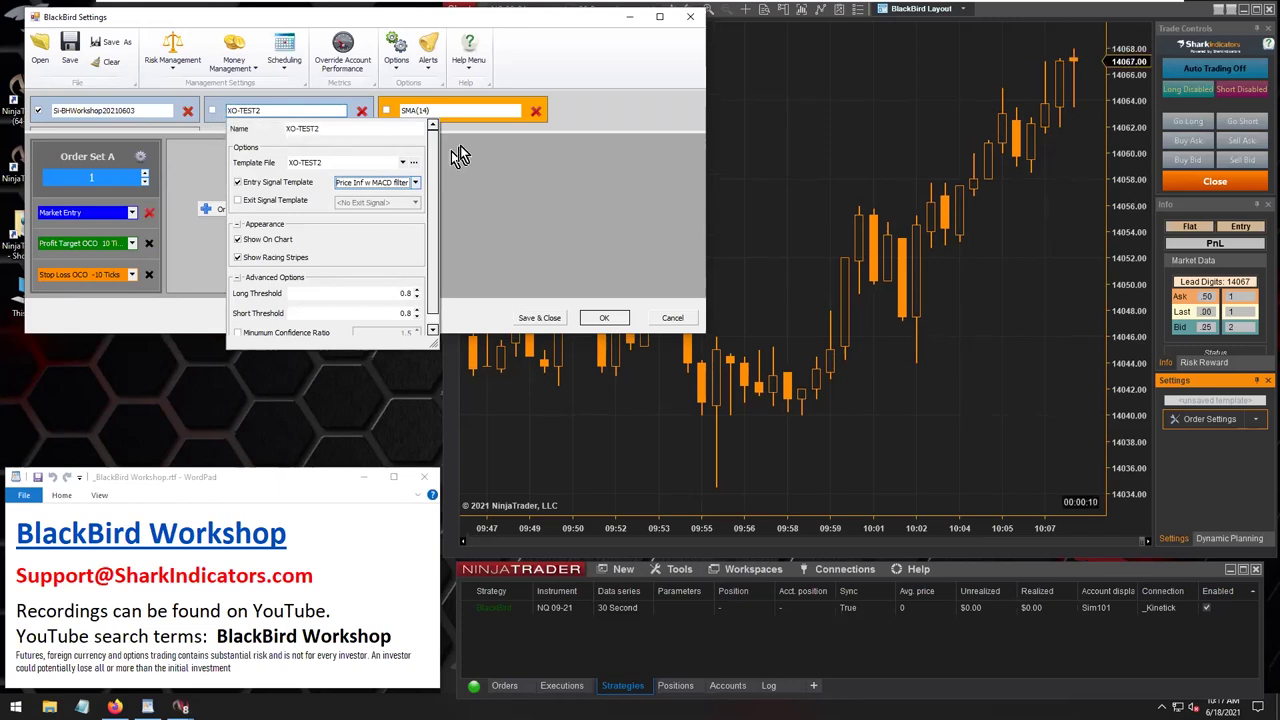
left_click(470, 112)
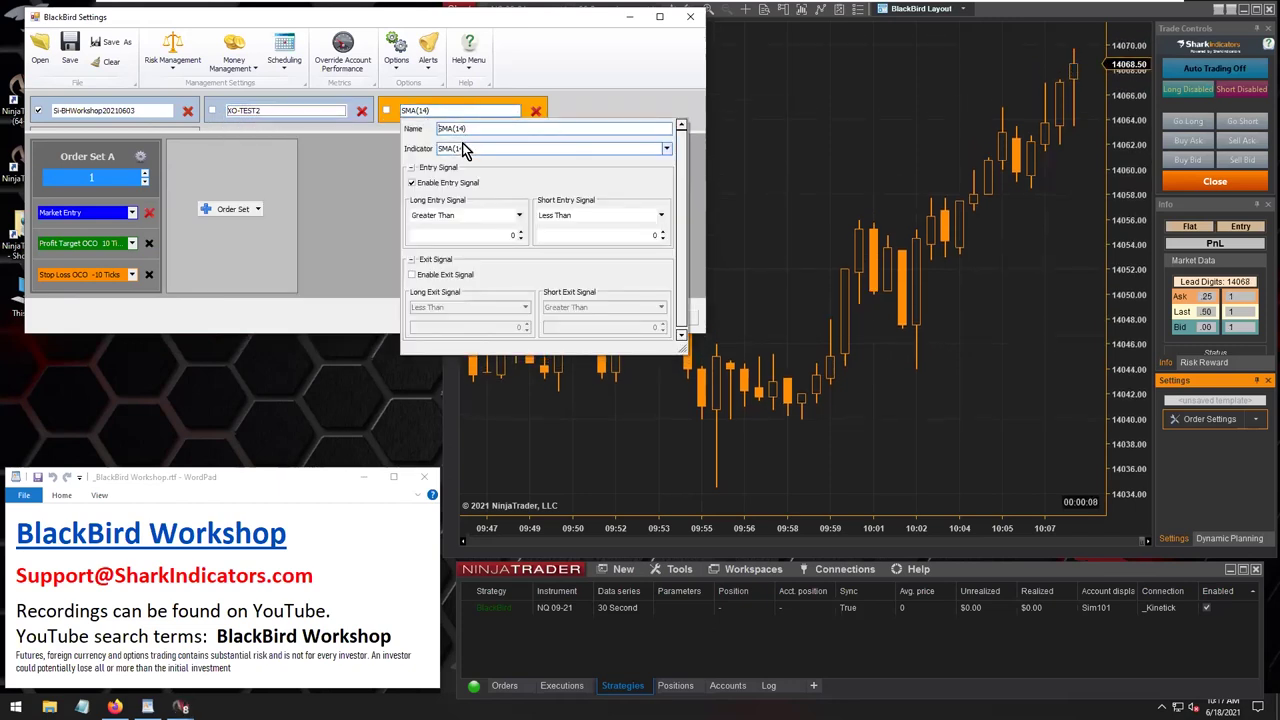
left_click(329, 178)
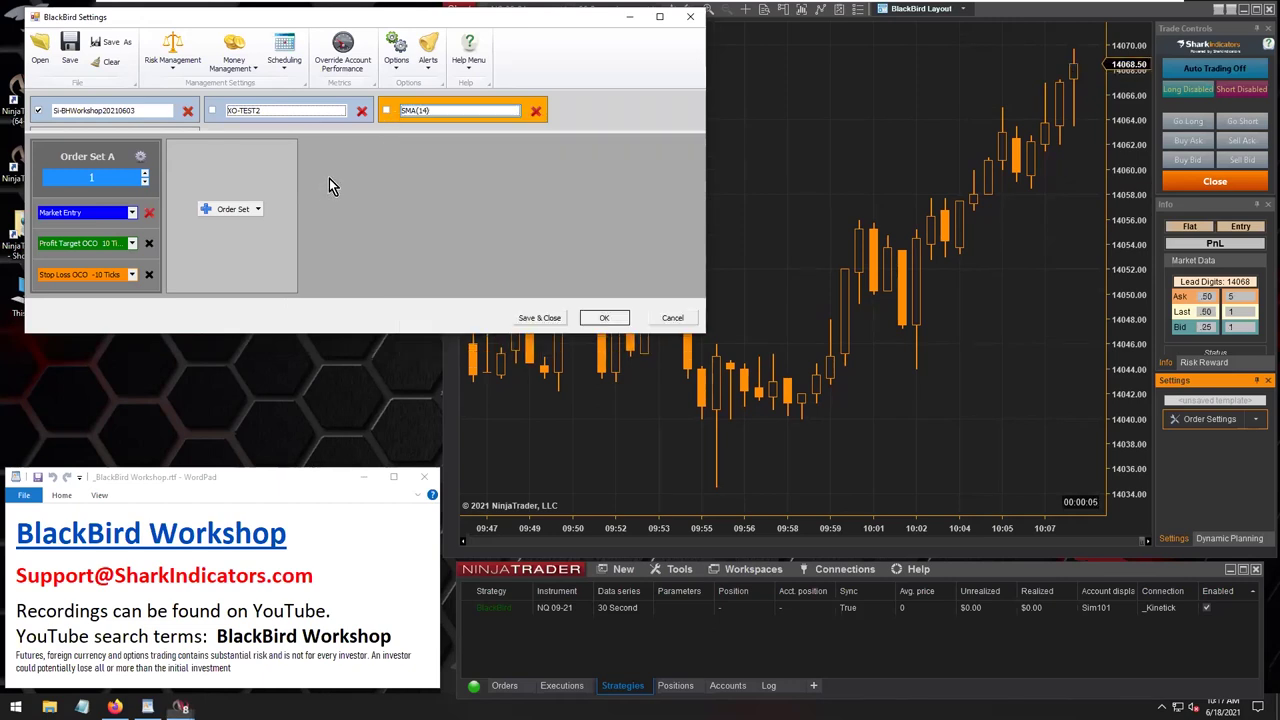
Step: Disable the Si-BHWorkshop20210603 signal and remove the SMA(14) and XO-TEST2 signals from the strategy
left_click(389, 113)
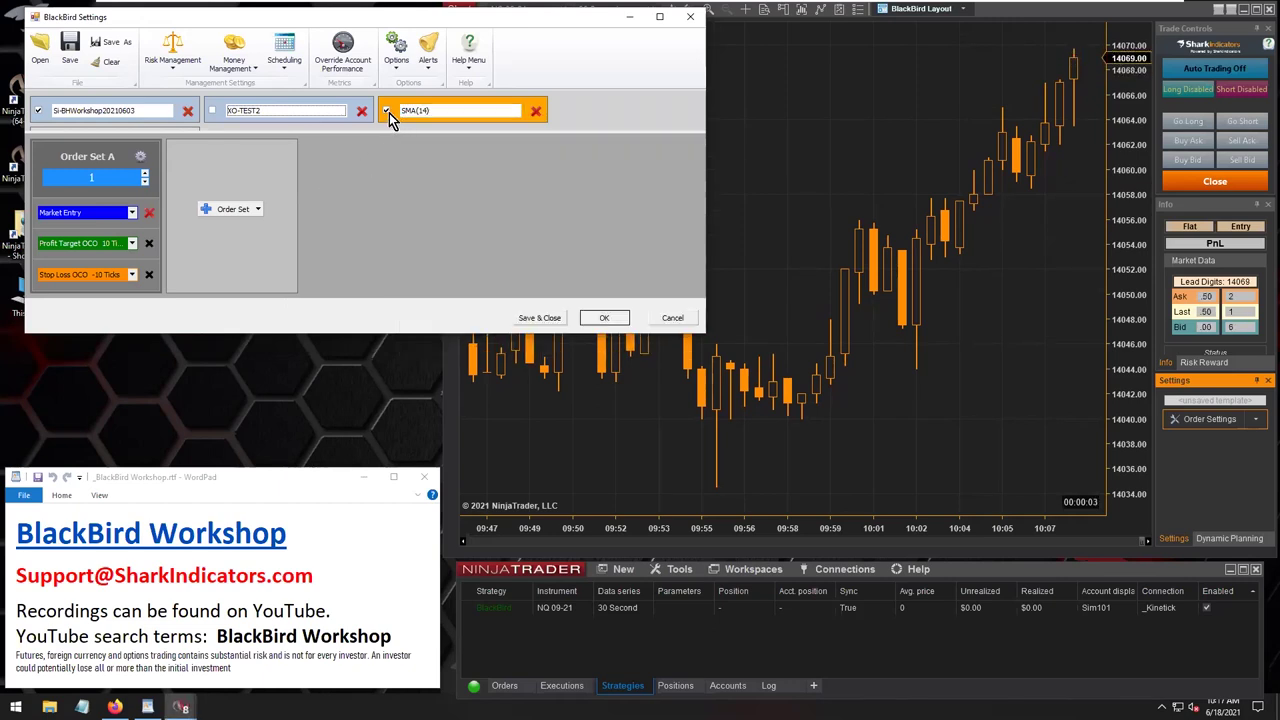
left_click(39, 111)
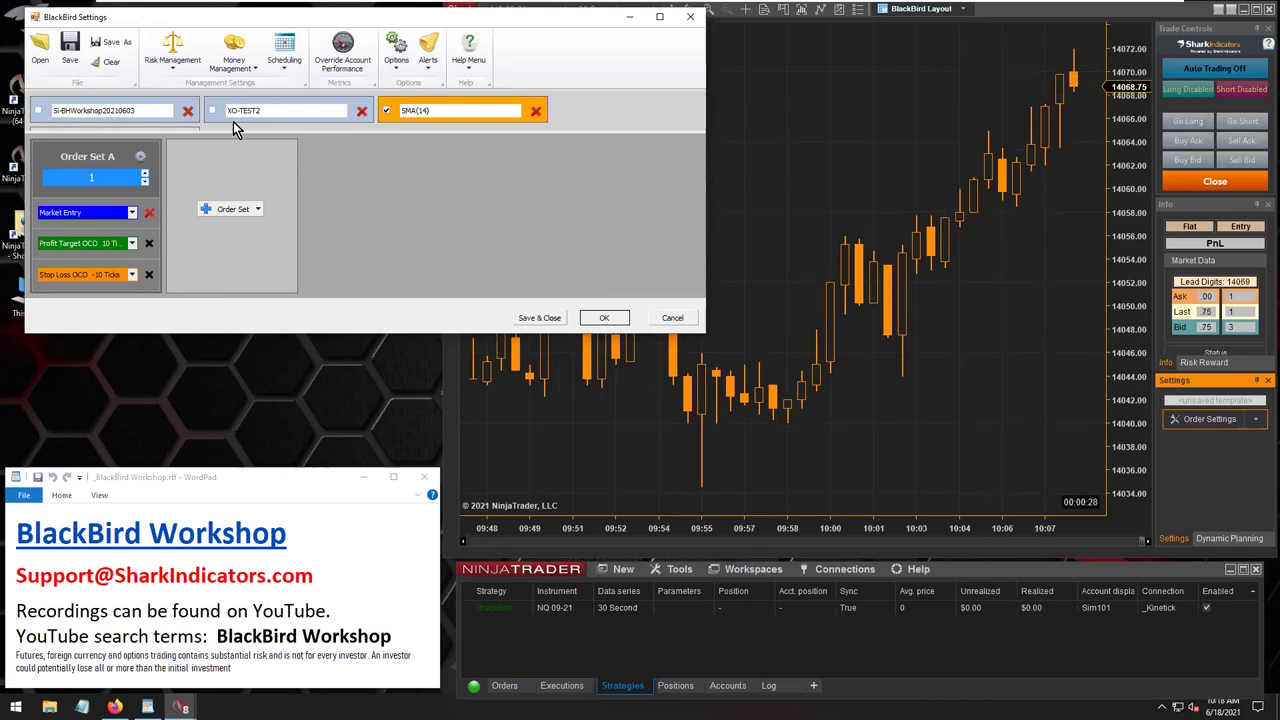
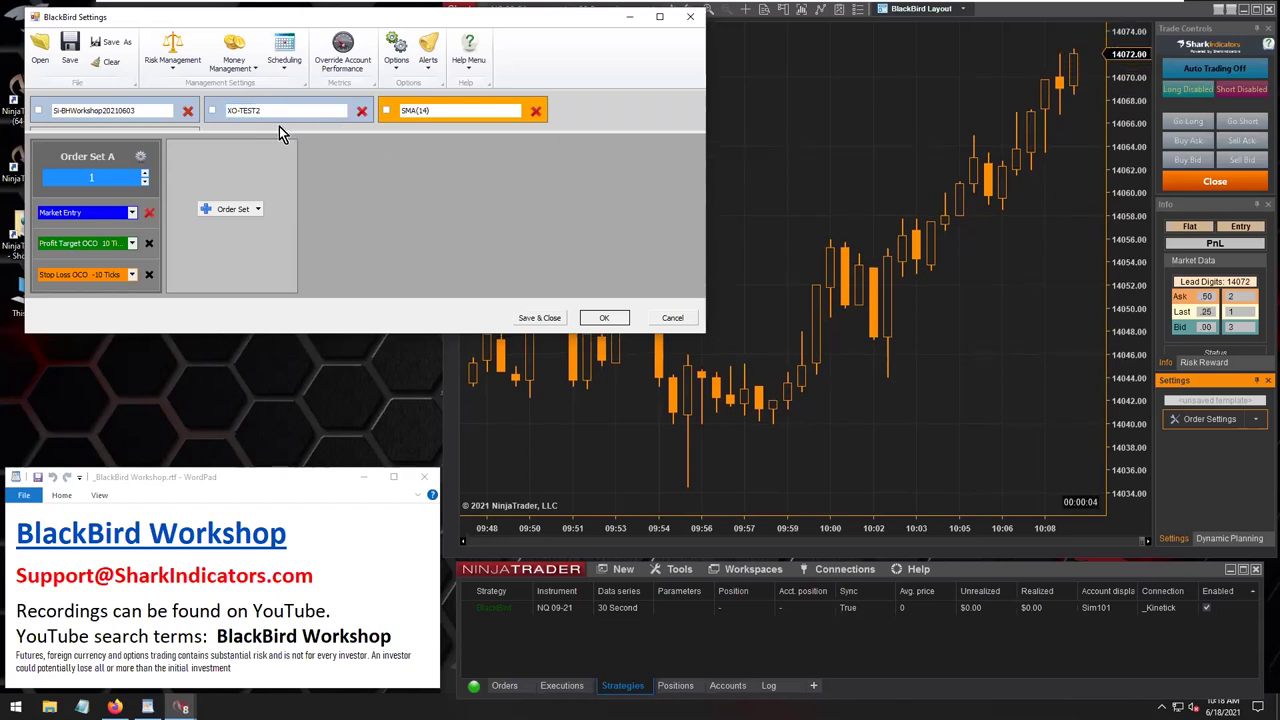
left_click(538, 113)
left_click(362, 111)
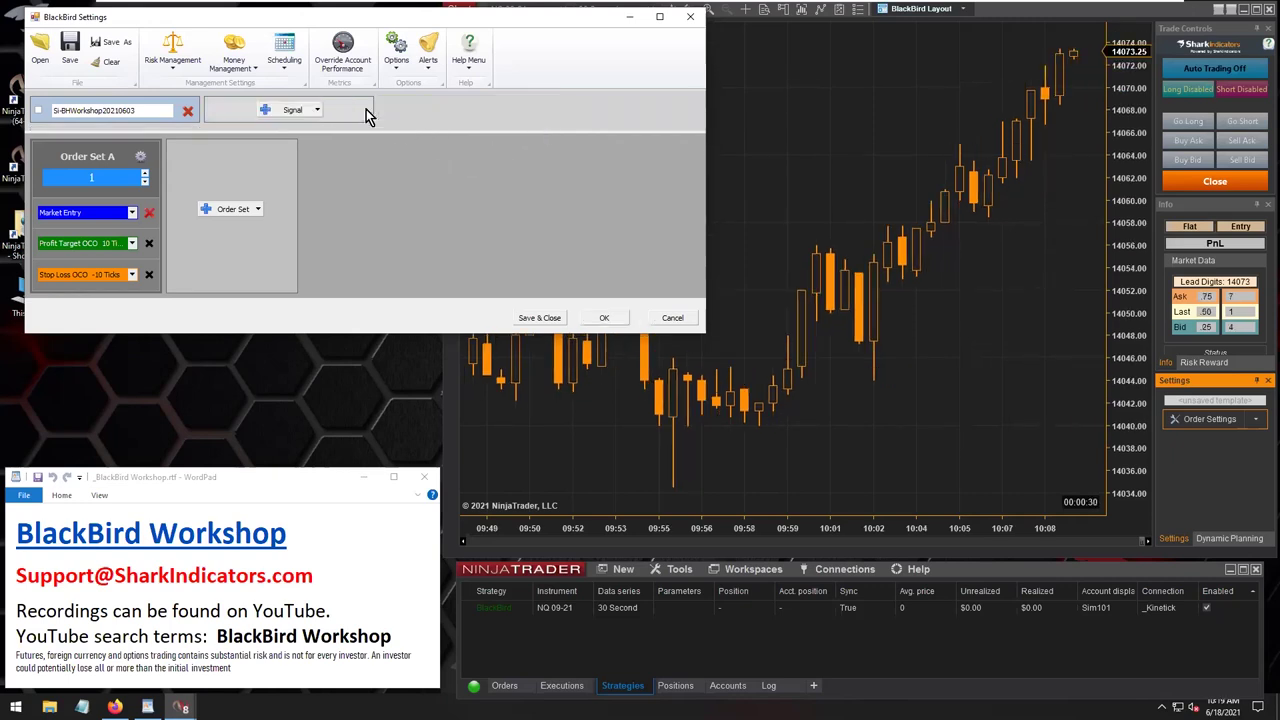
Step: Check the Si-BHWorkshop20210603 signal's settings and add a second order set copied from Order Set A
left_click(132, 115)
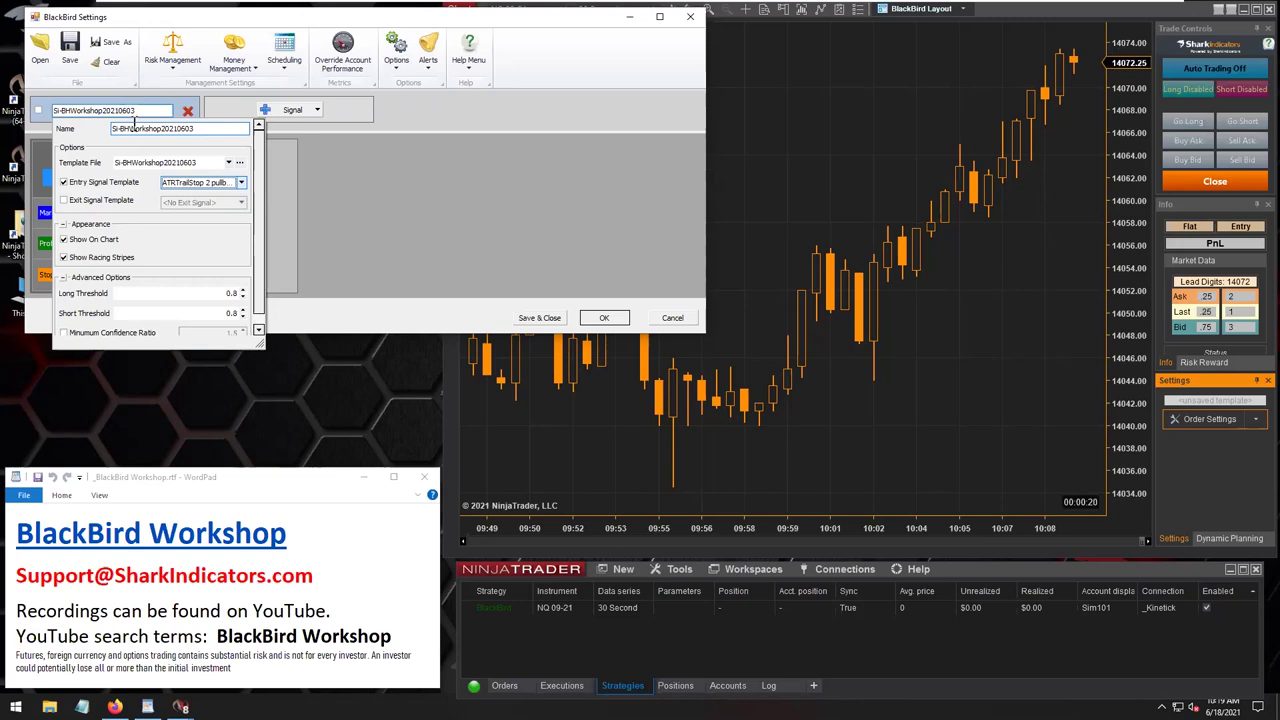
left_click_drag(139, 128, 165, 128)
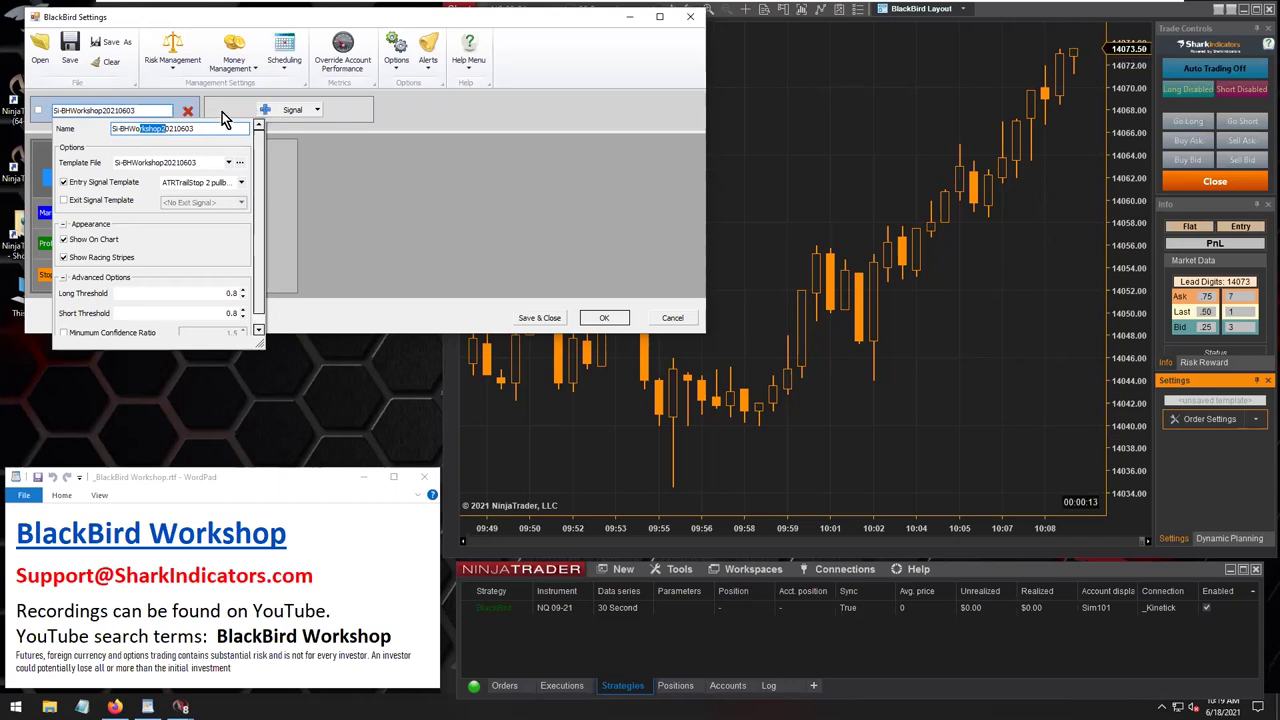
left_click(222, 118)
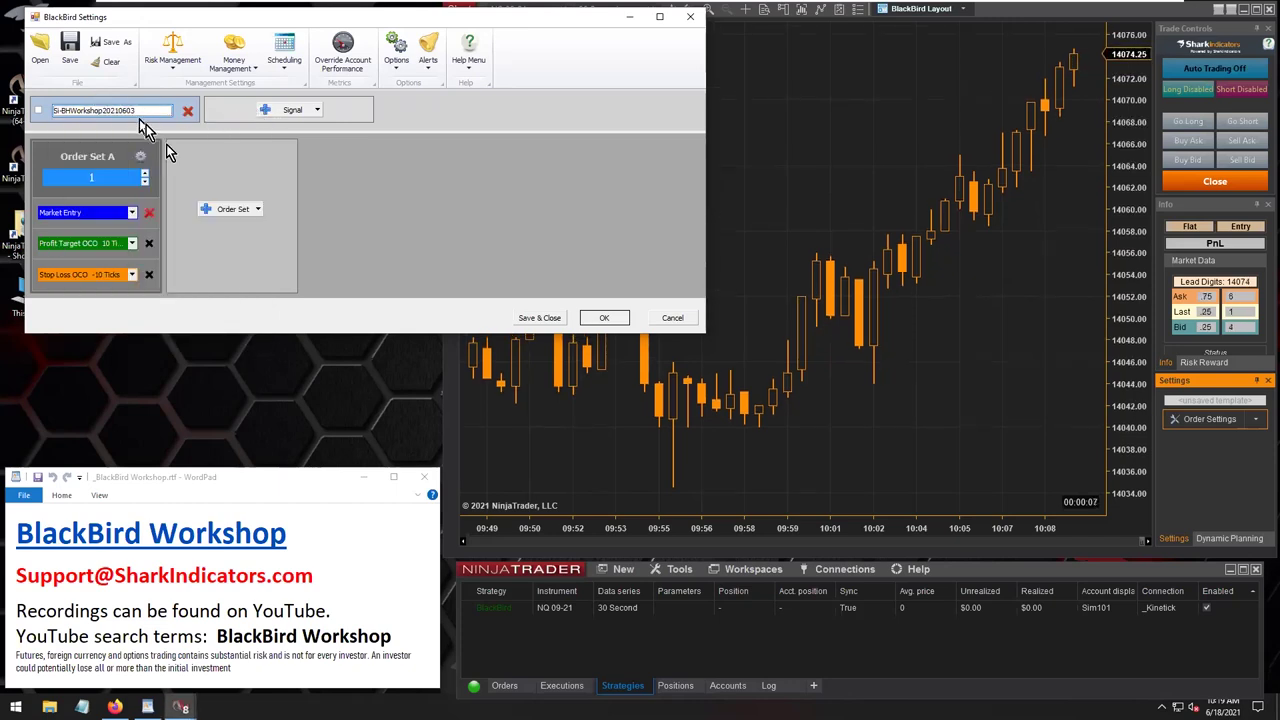
left_click(257, 212)
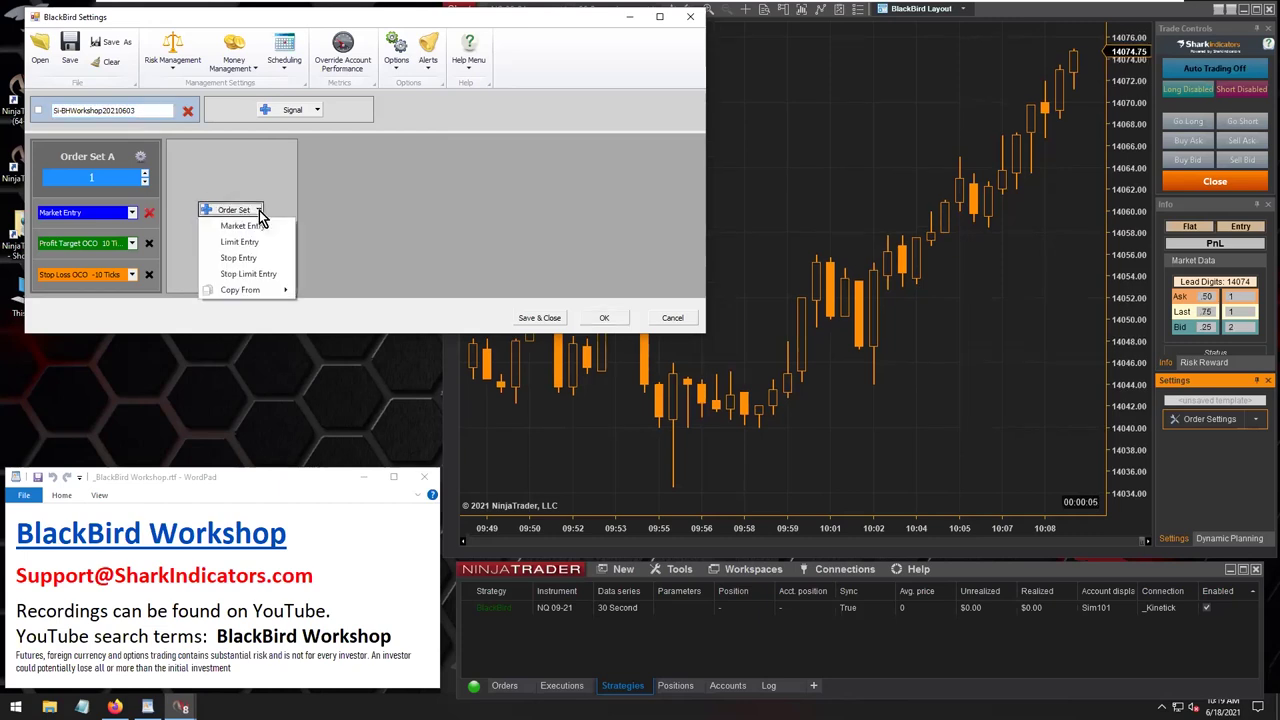
mouse_move(259, 288)
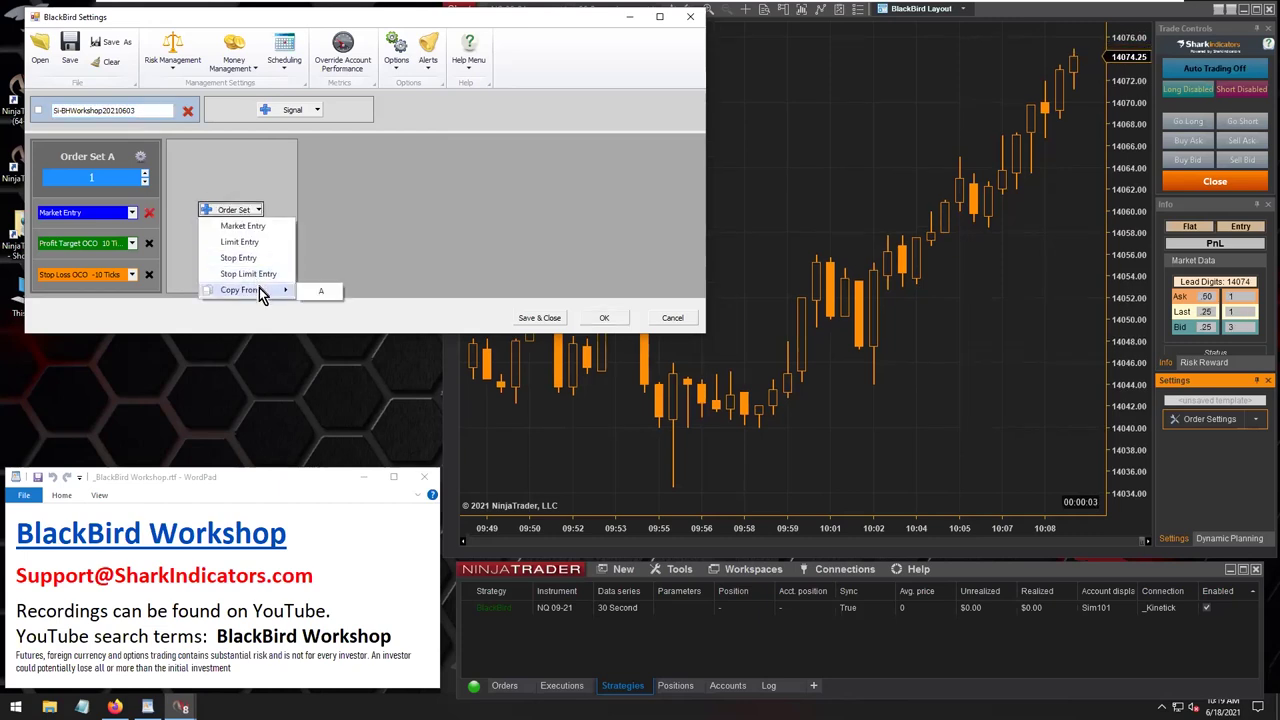
left_click(316, 293)
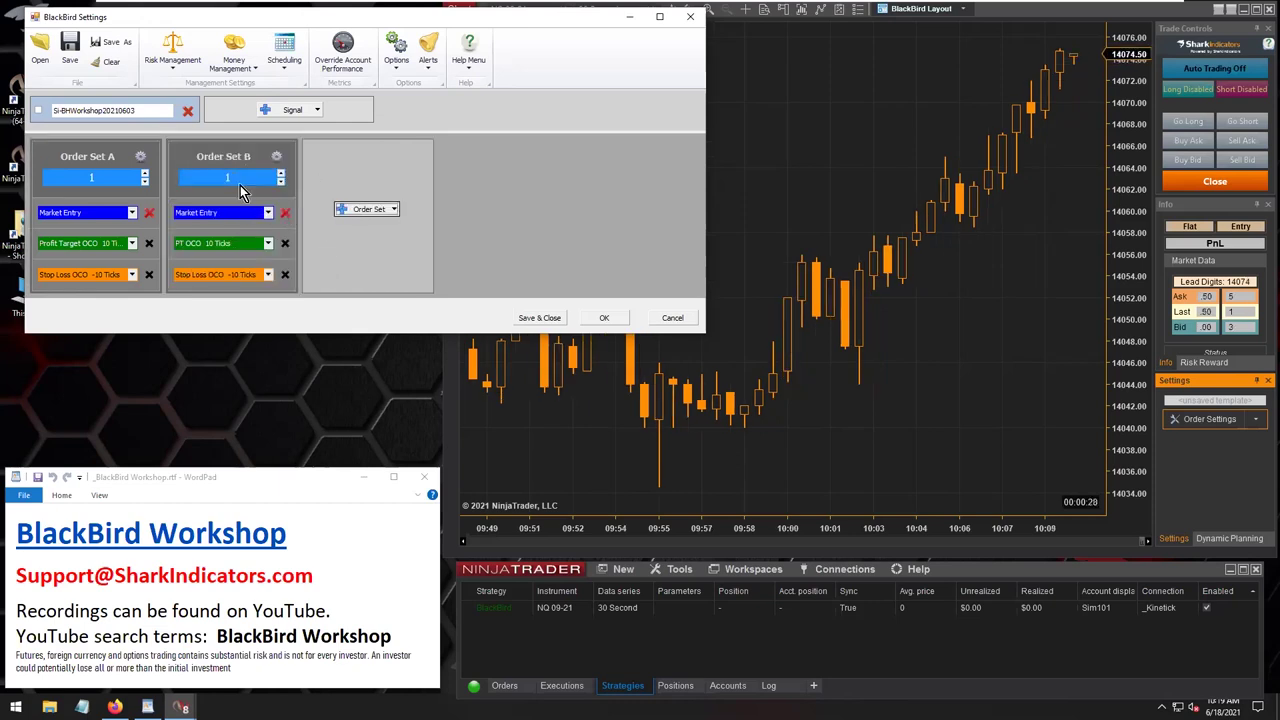
Step: Change the Place After condition of Order Set B's Market Entry to the BloodHound Signal type
left_click(227, 214)
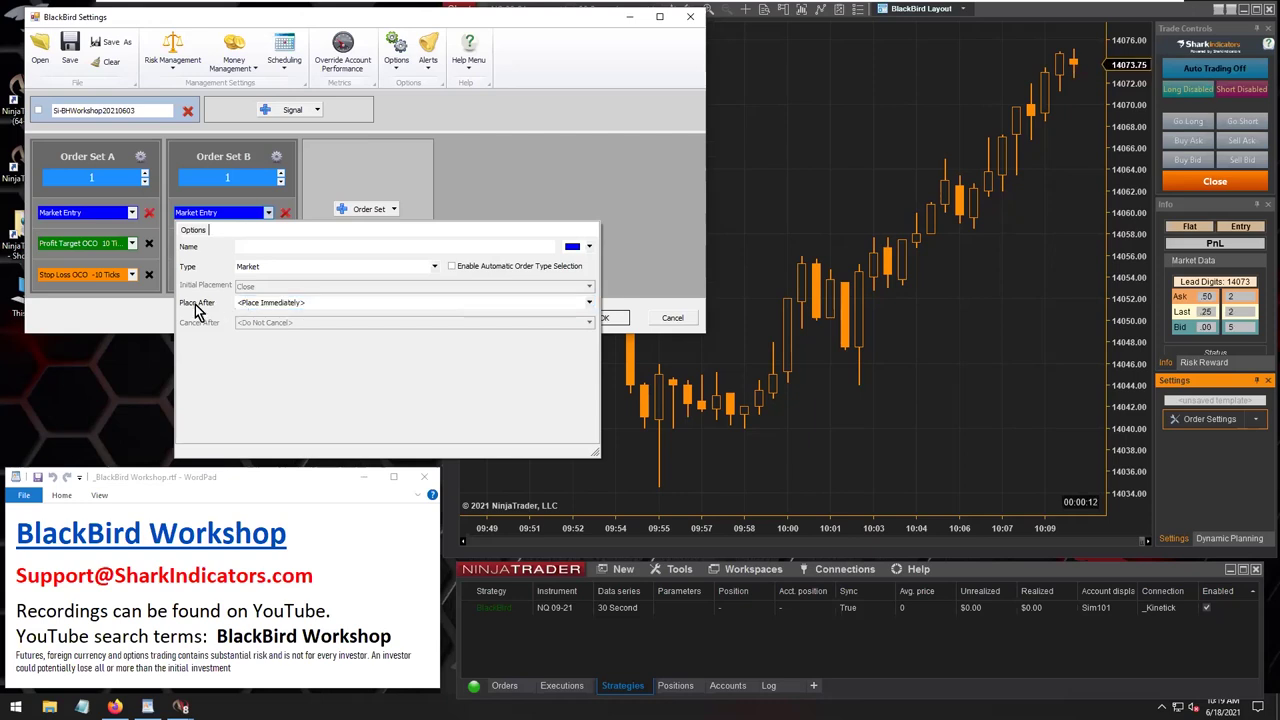
left_click(281, 308)
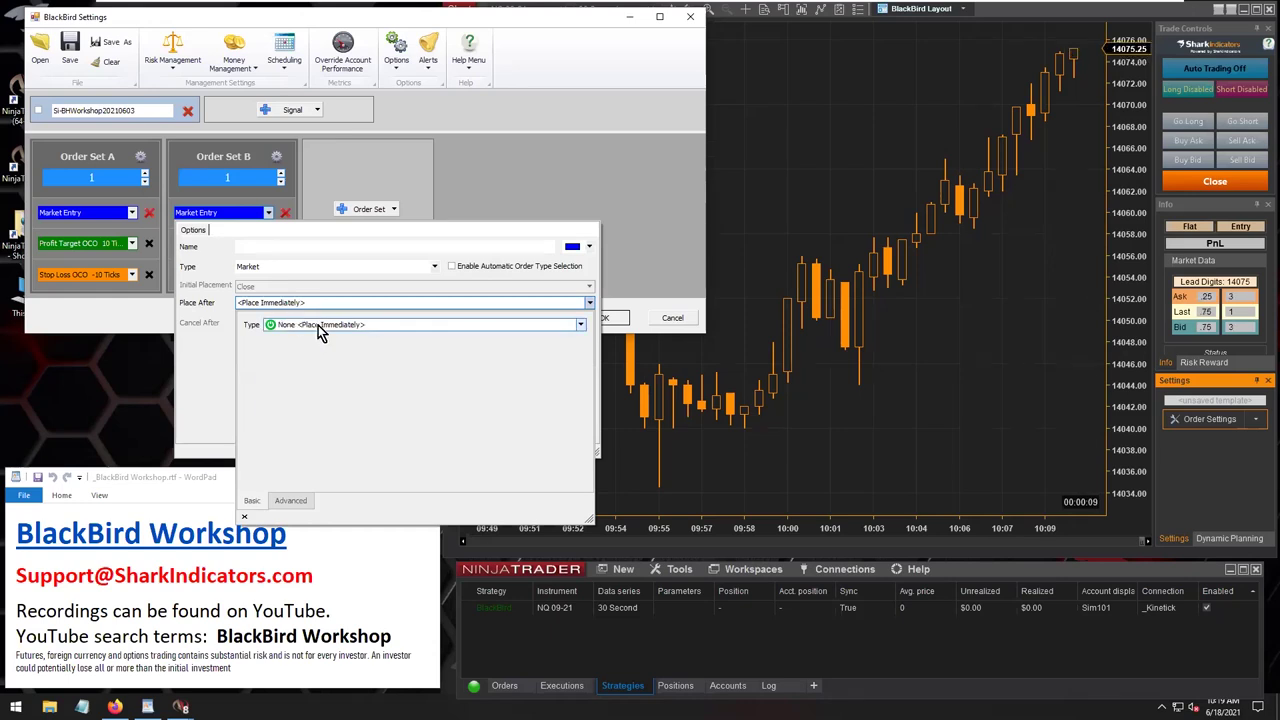
left_click(320, 326)
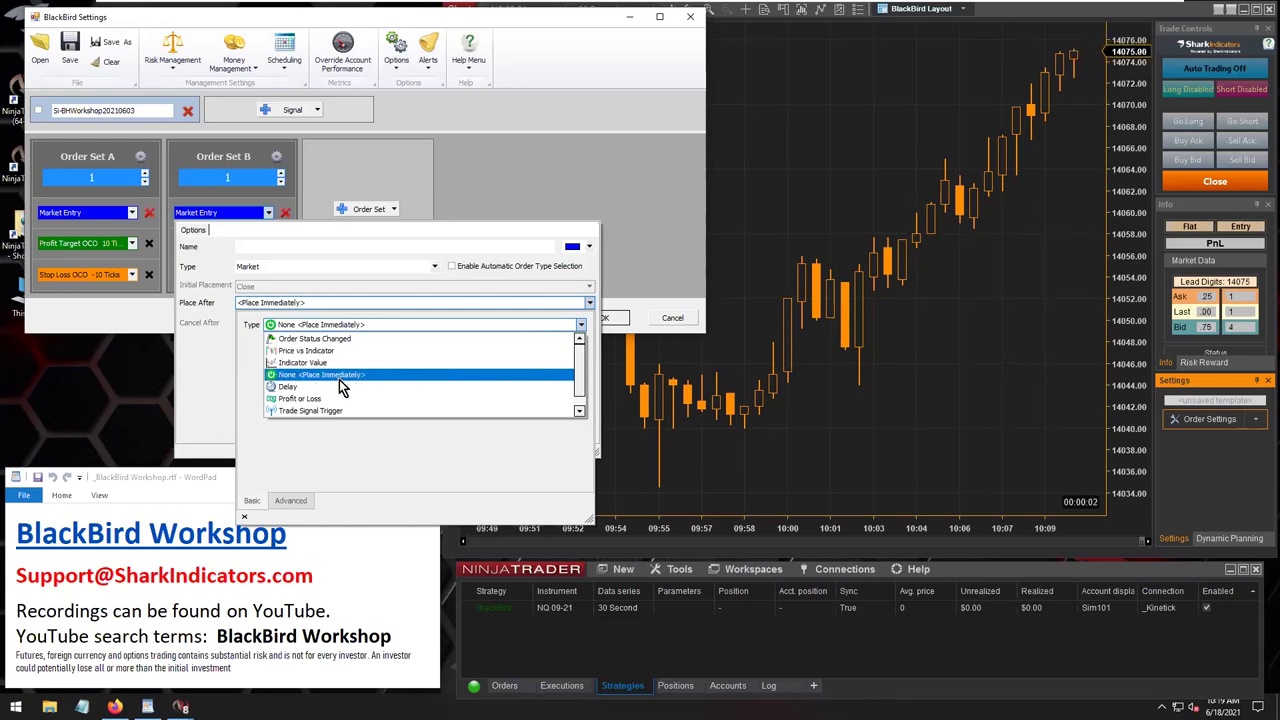
scroll(336, 388, "down", 1)
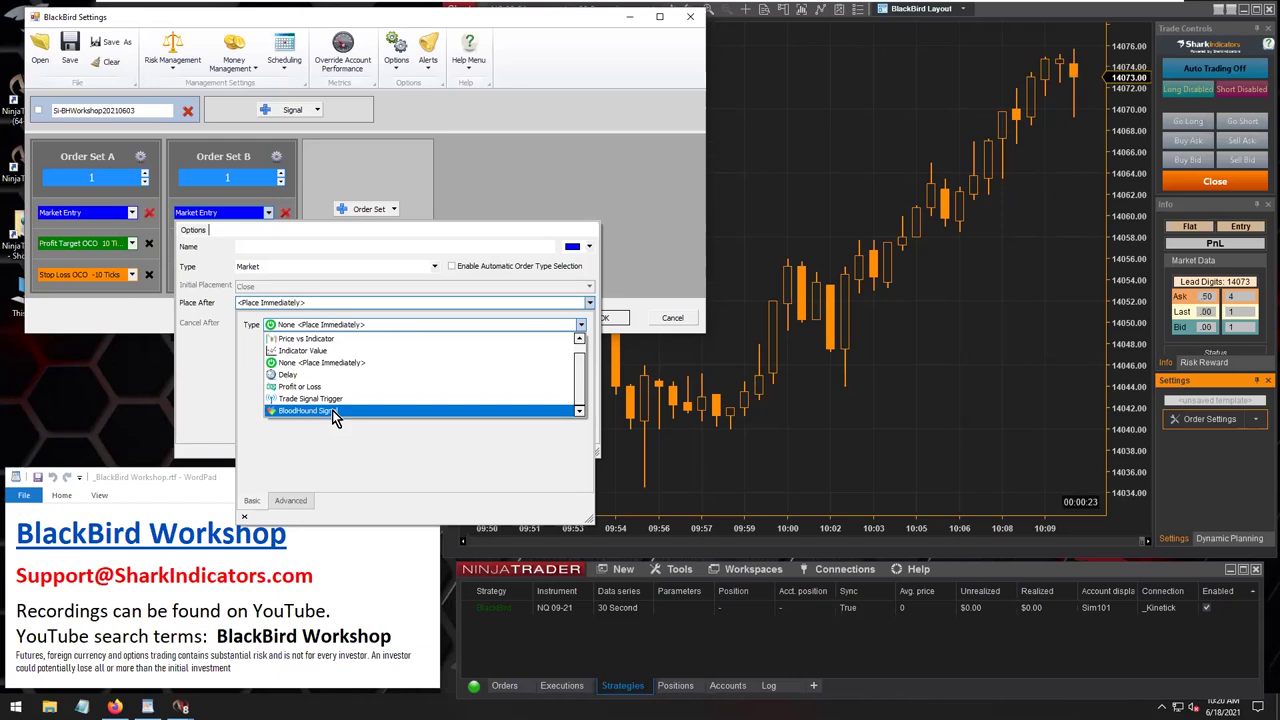
left_click(333, 414)
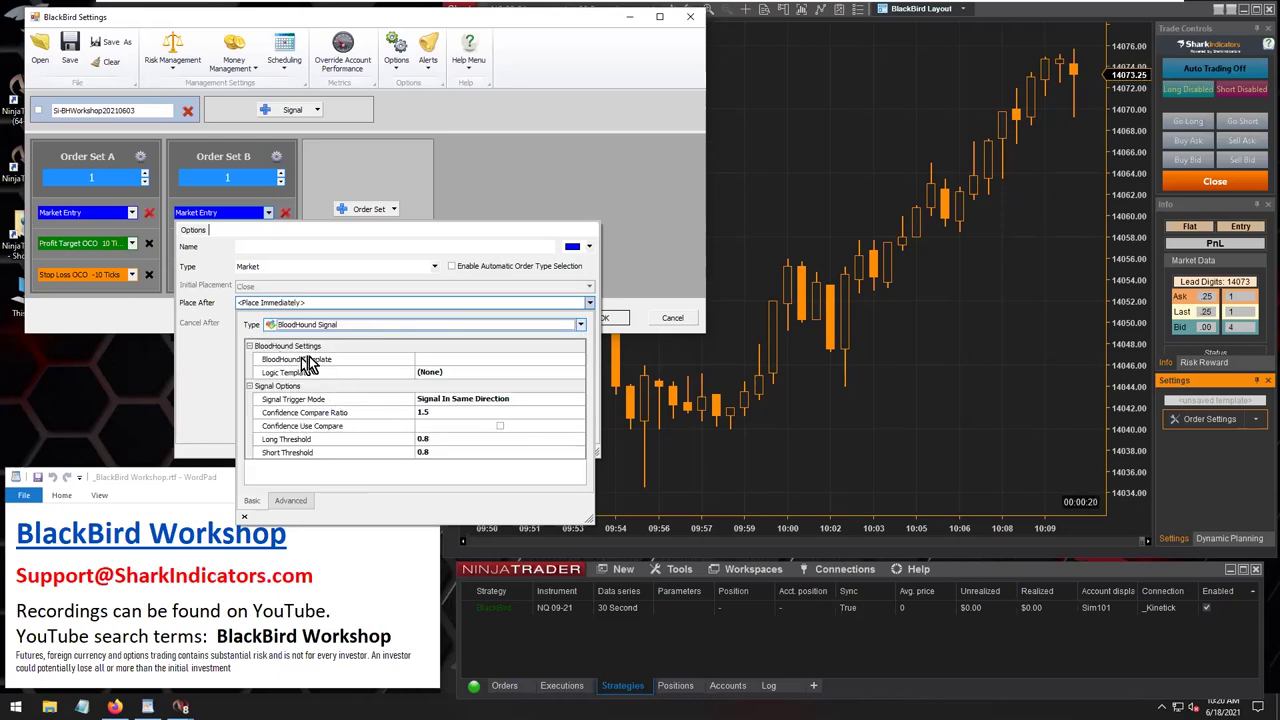
Step: Assign the XO-TEST2 BloodHound template and the Price Inf w MACD filter logic template to Order Set B's entry condition
left_click(453, 366)
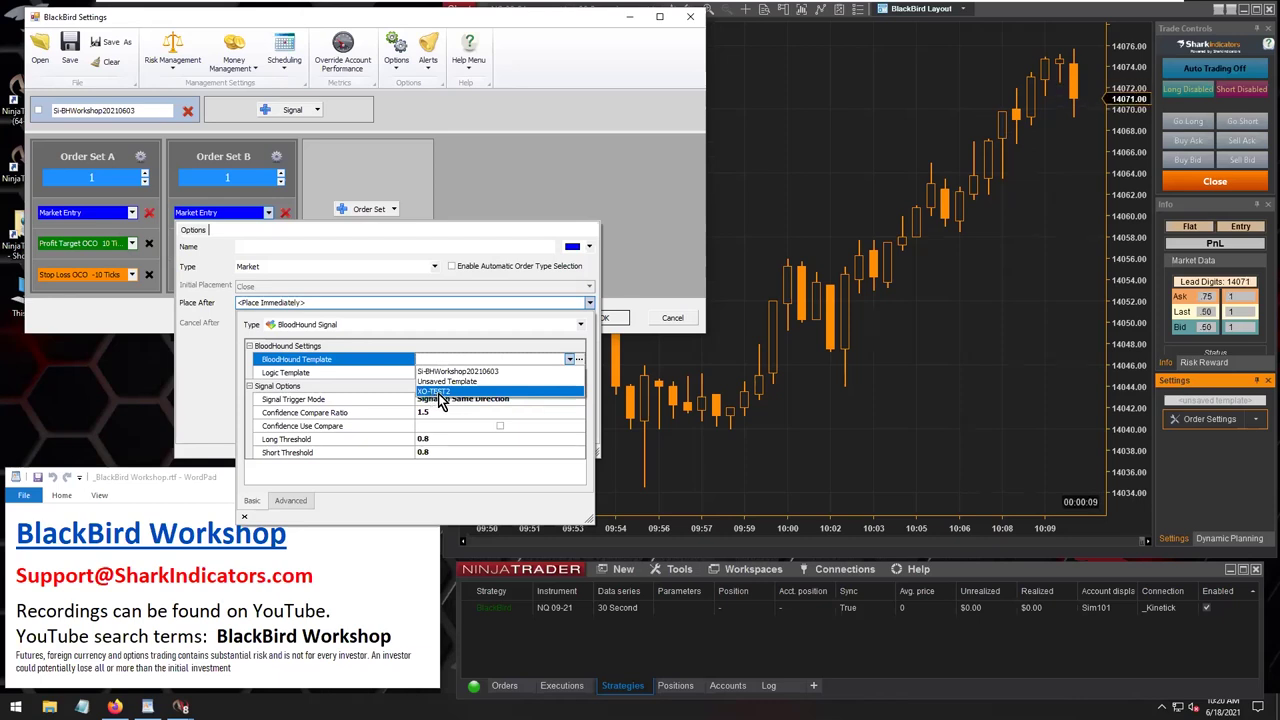
left_click(441, 391)
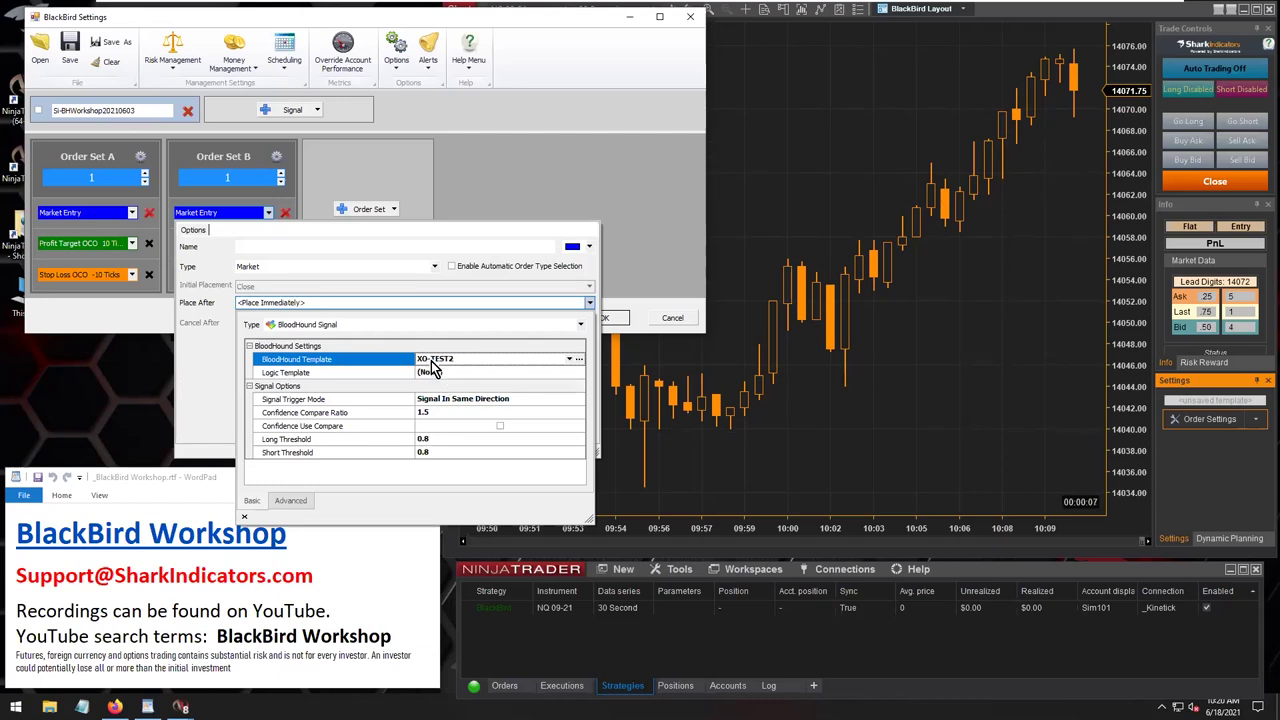
left_click(468, 373)
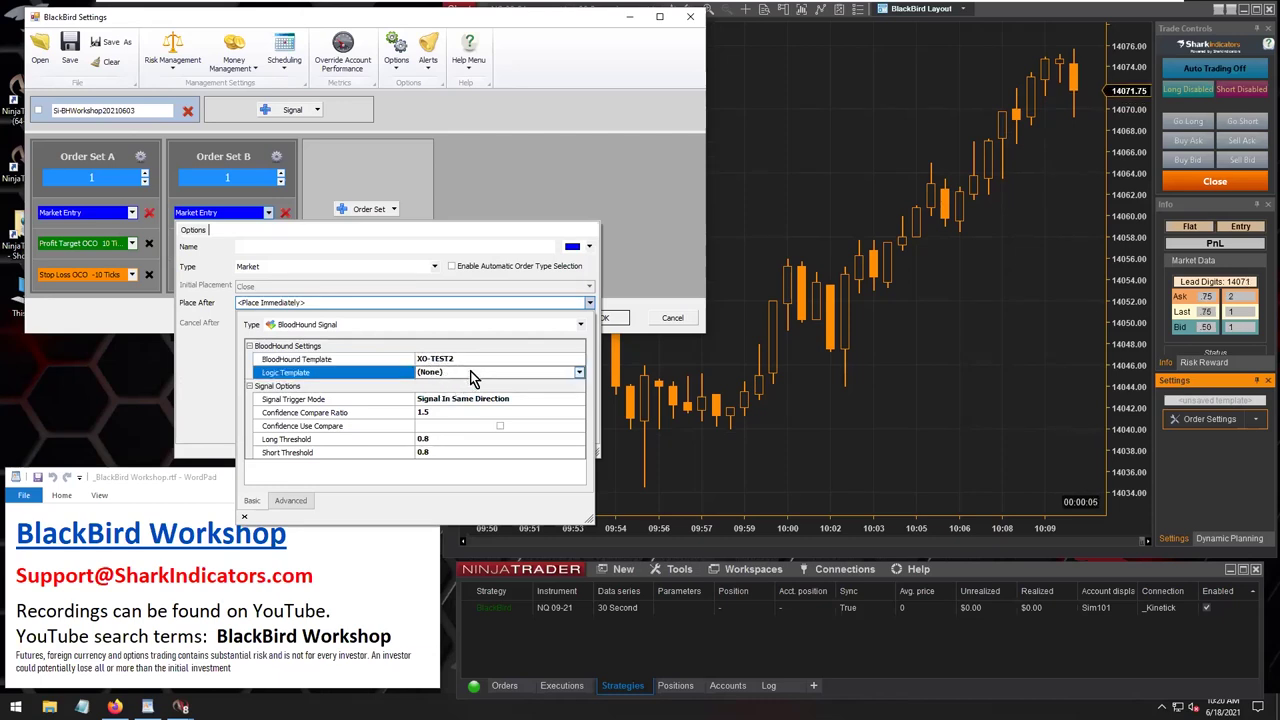
left_click(578, 372)
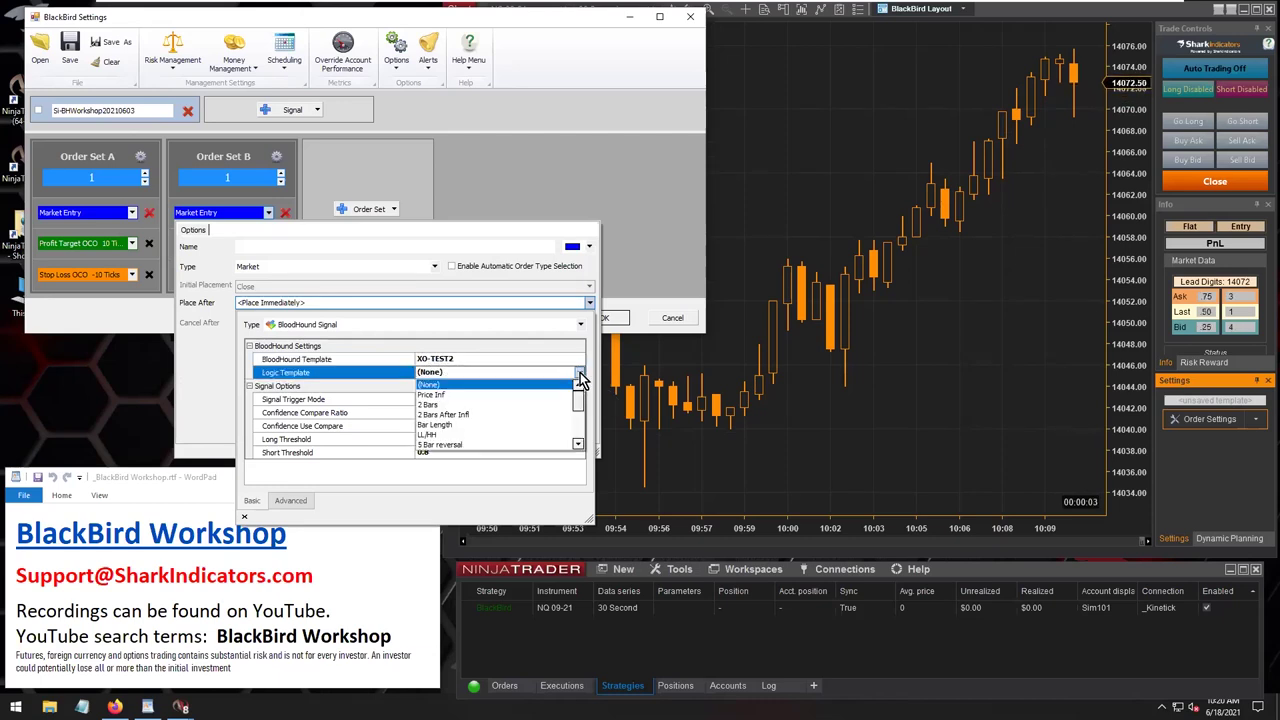
scroll(480, 428, "down", 2)
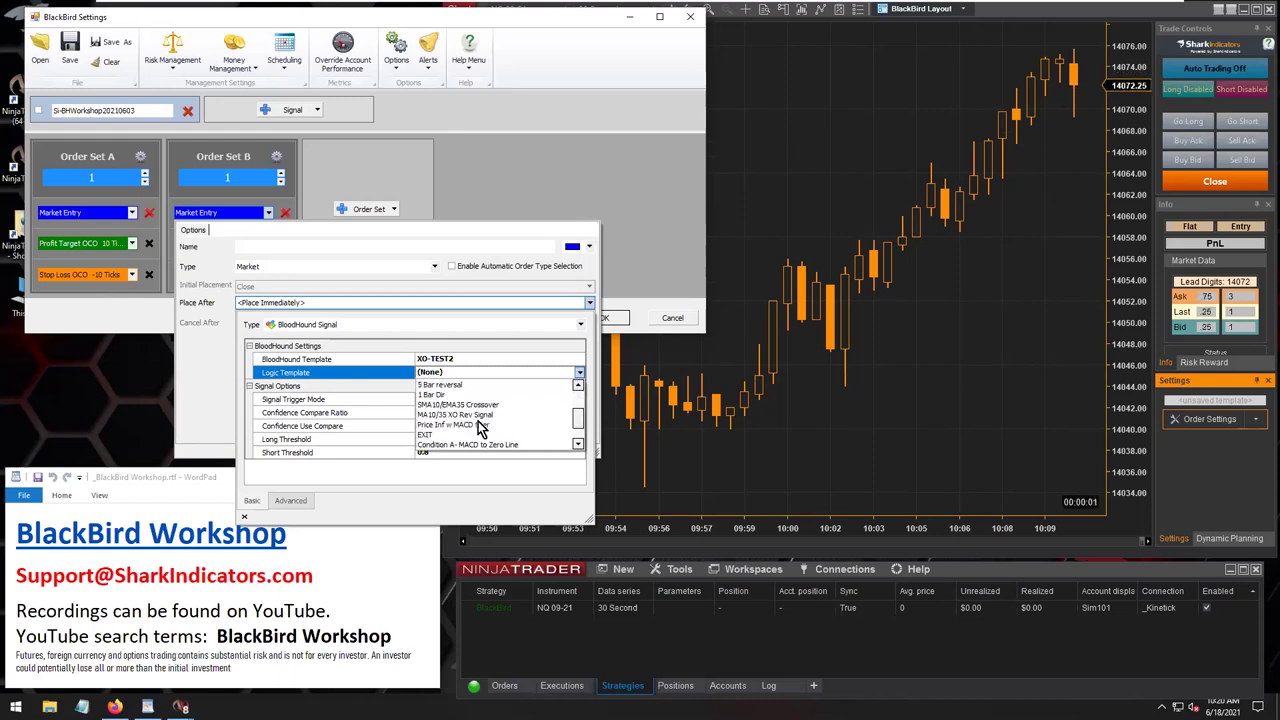
scroll(478, 438, "down", 1)
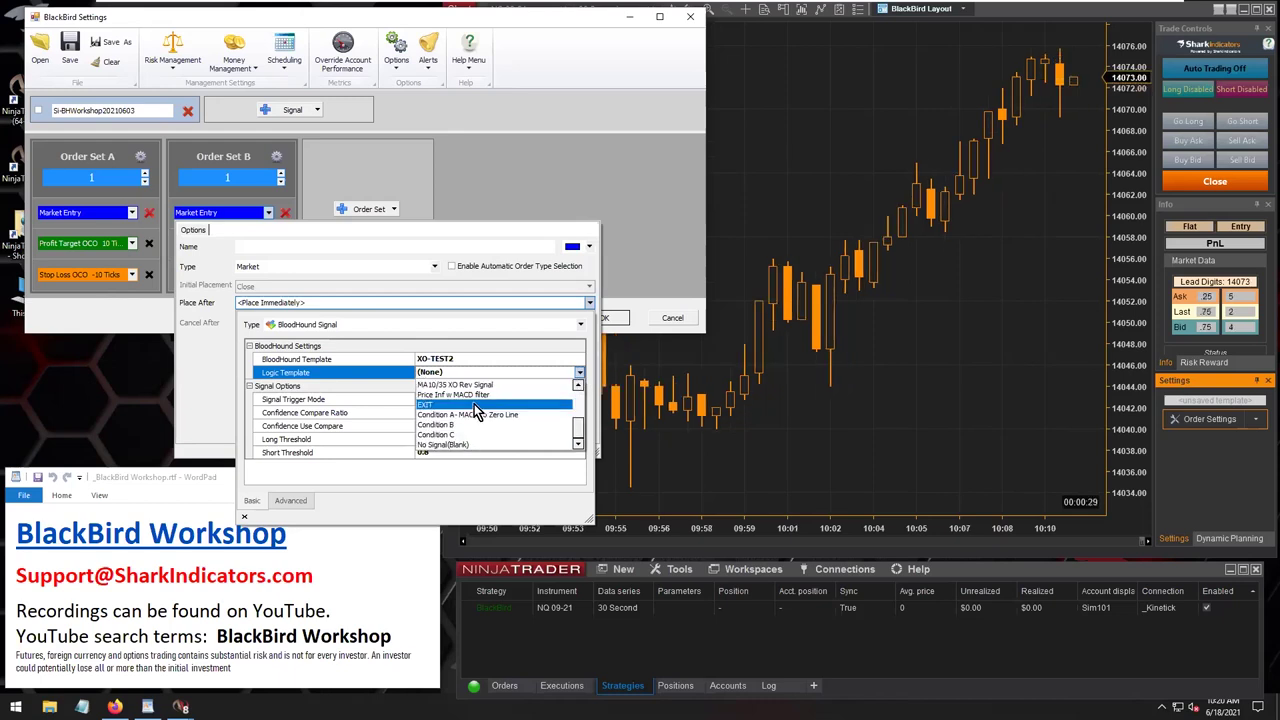
left_click(474, 398)
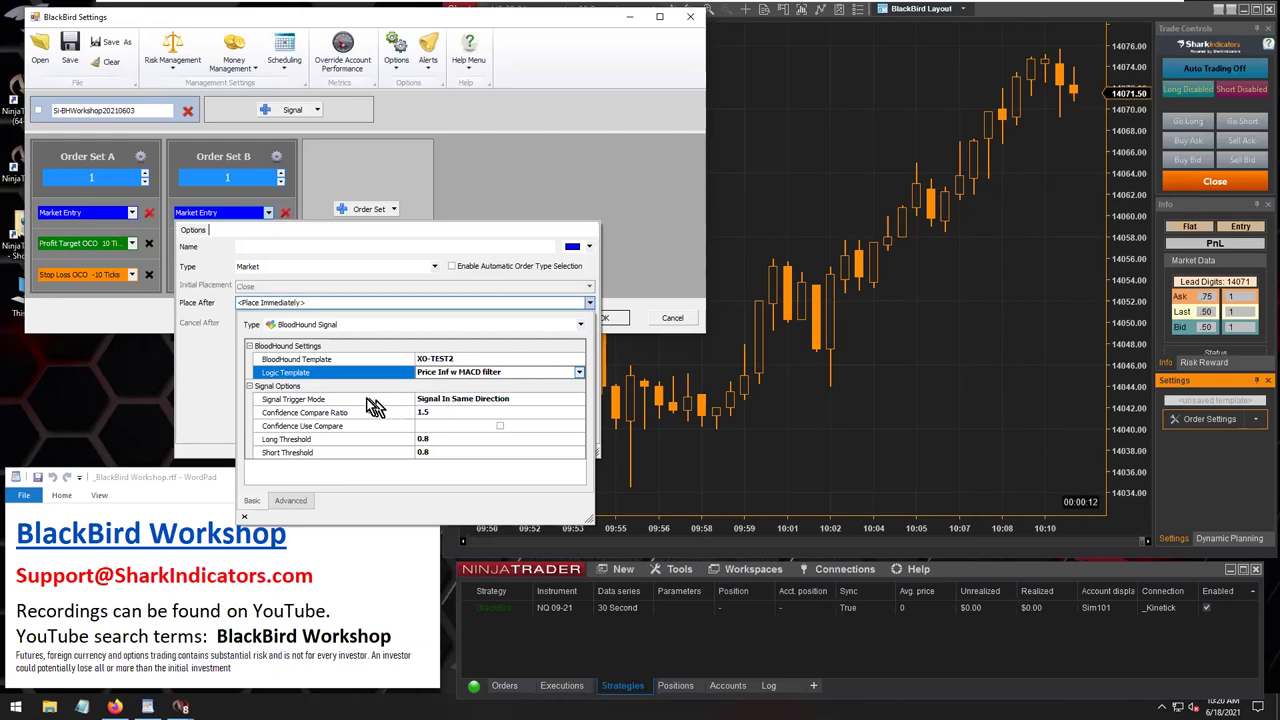
left_click(290, 401)
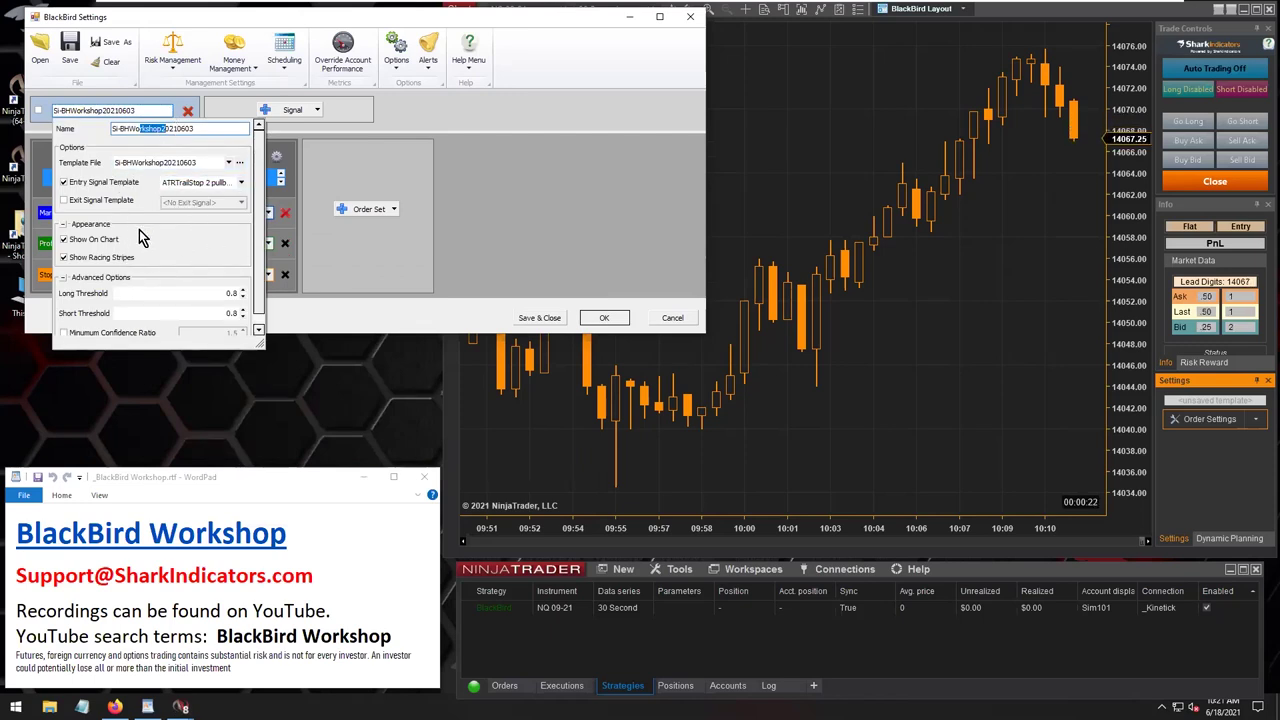
Step: Set the Signal Trigger Mode of Order Set B's Market Entry condition to Signal In Opposite Direction
left_click(342, 246)
left_click(252, 213)
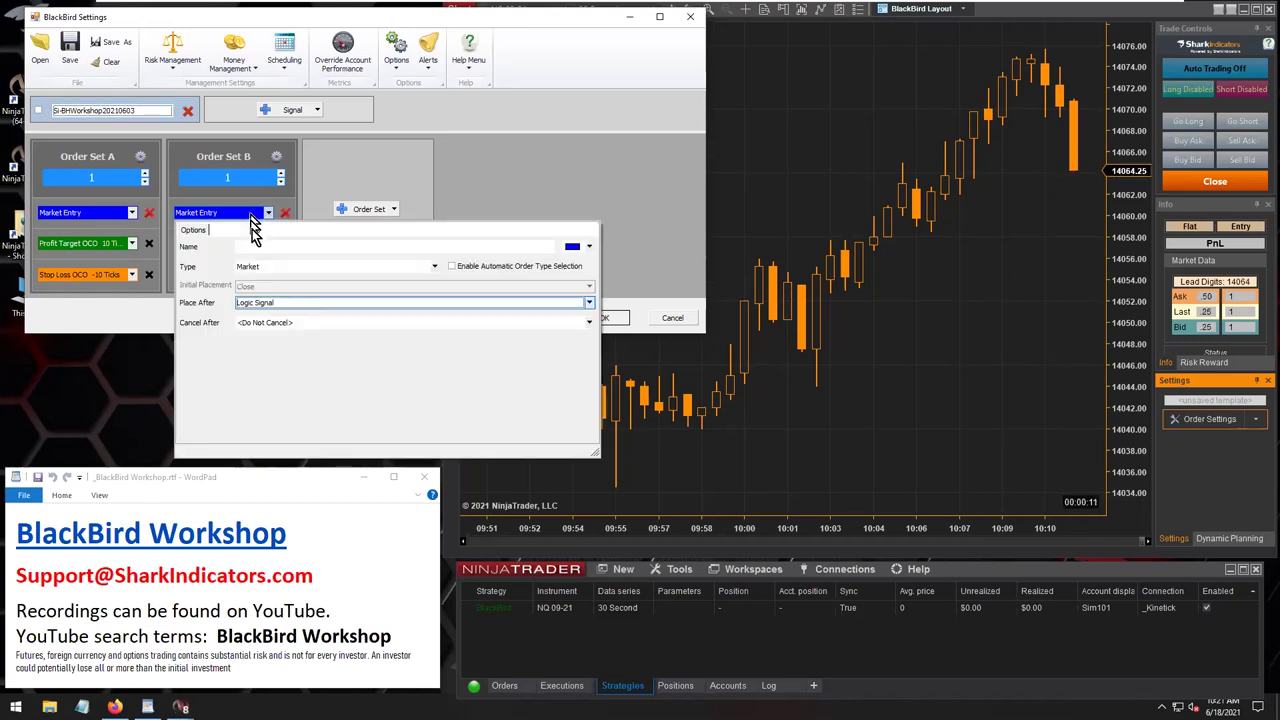
left_click(289, 306)
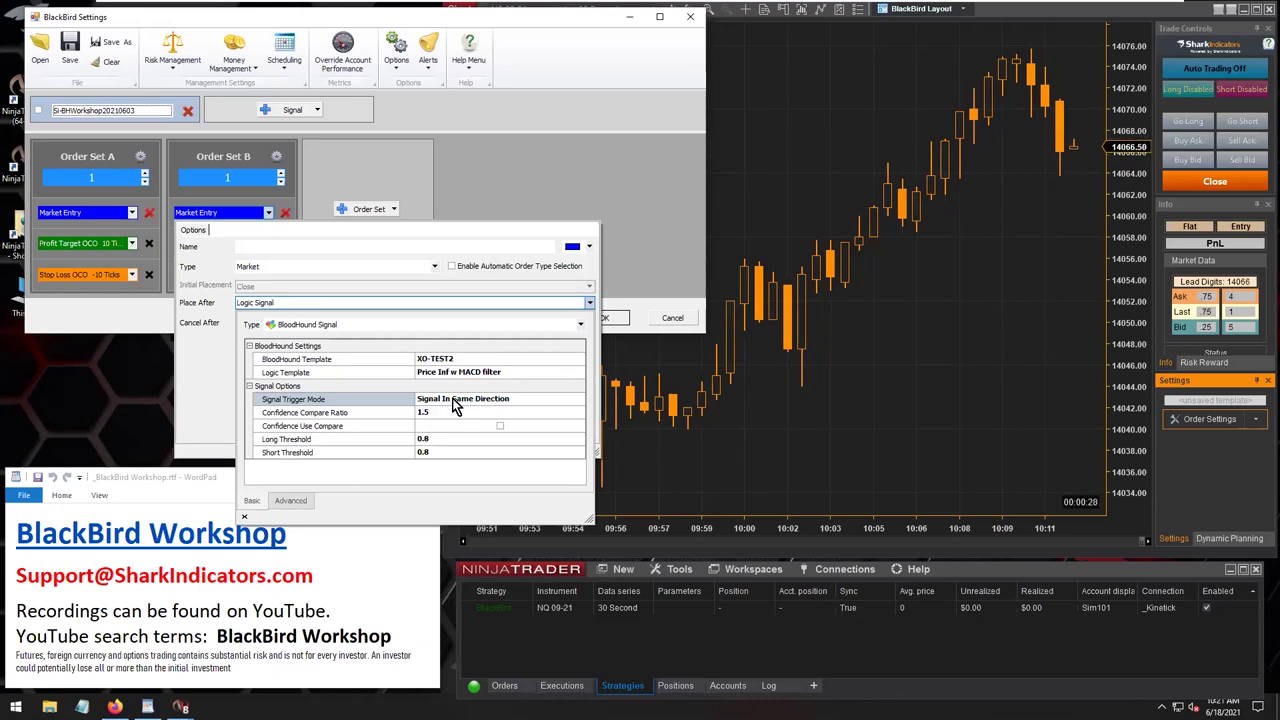
left_click(522, 400)
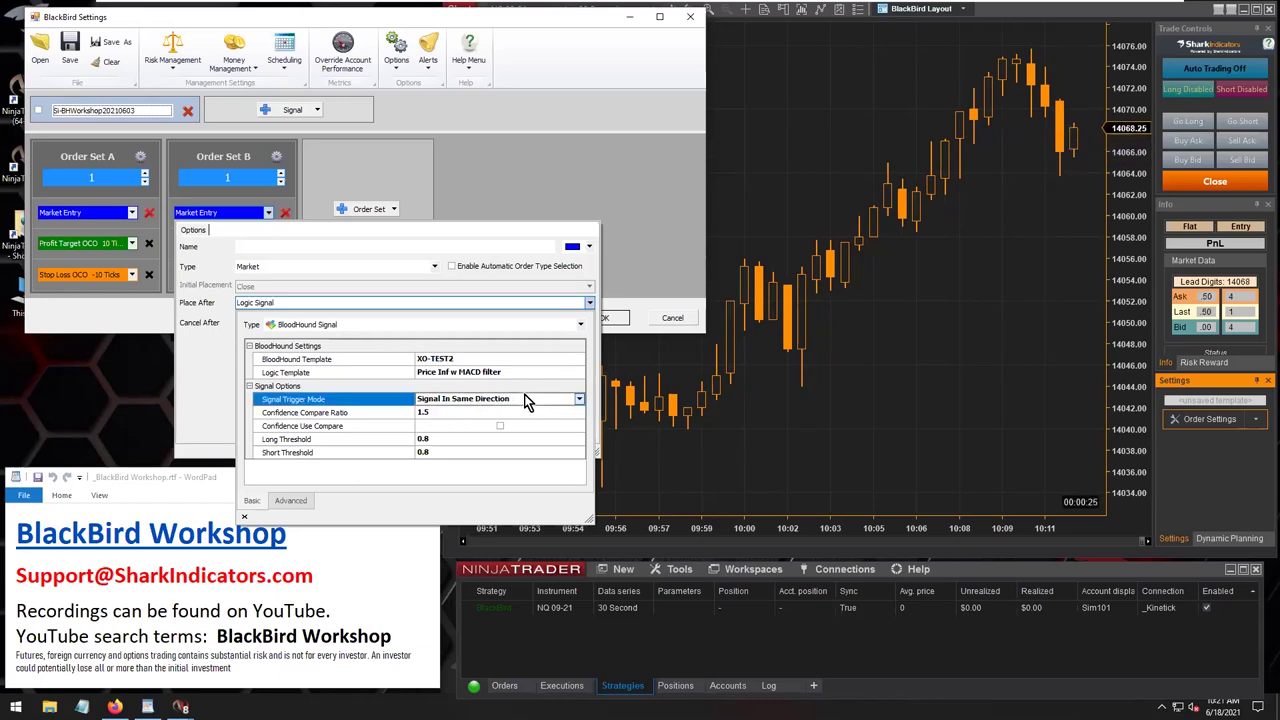
left_click(580, 400)
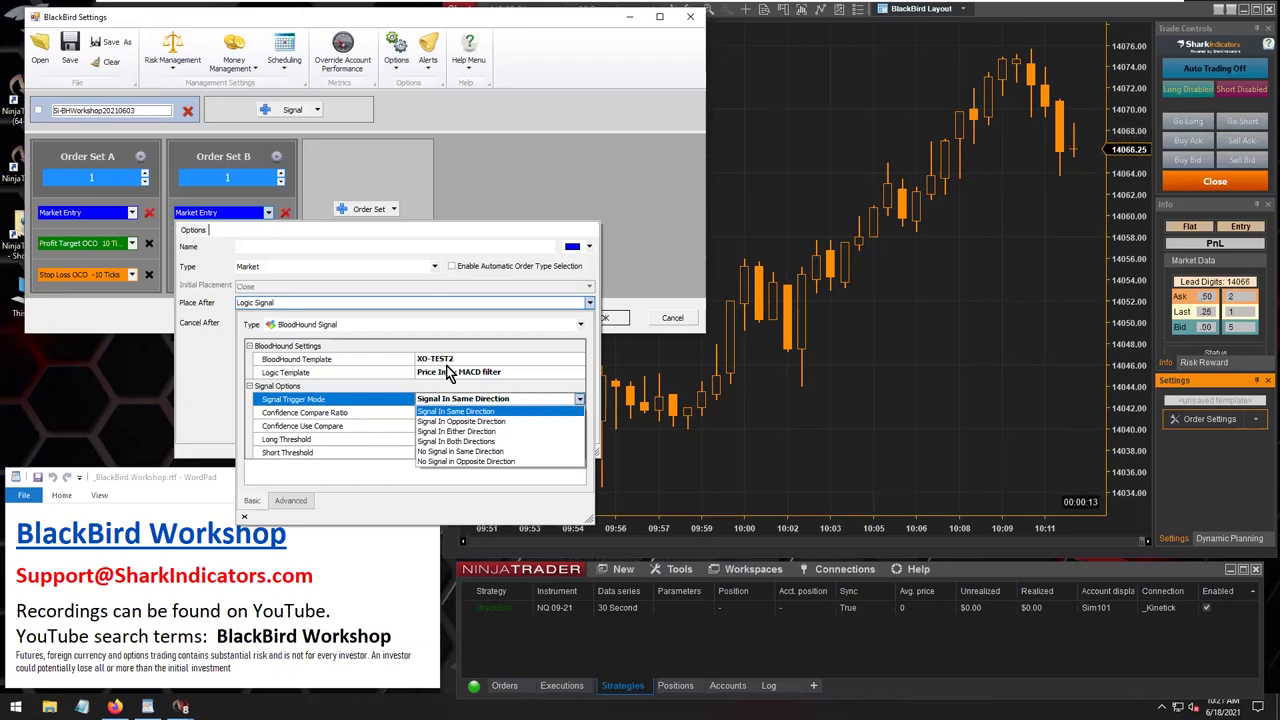
left_click(462, 421)
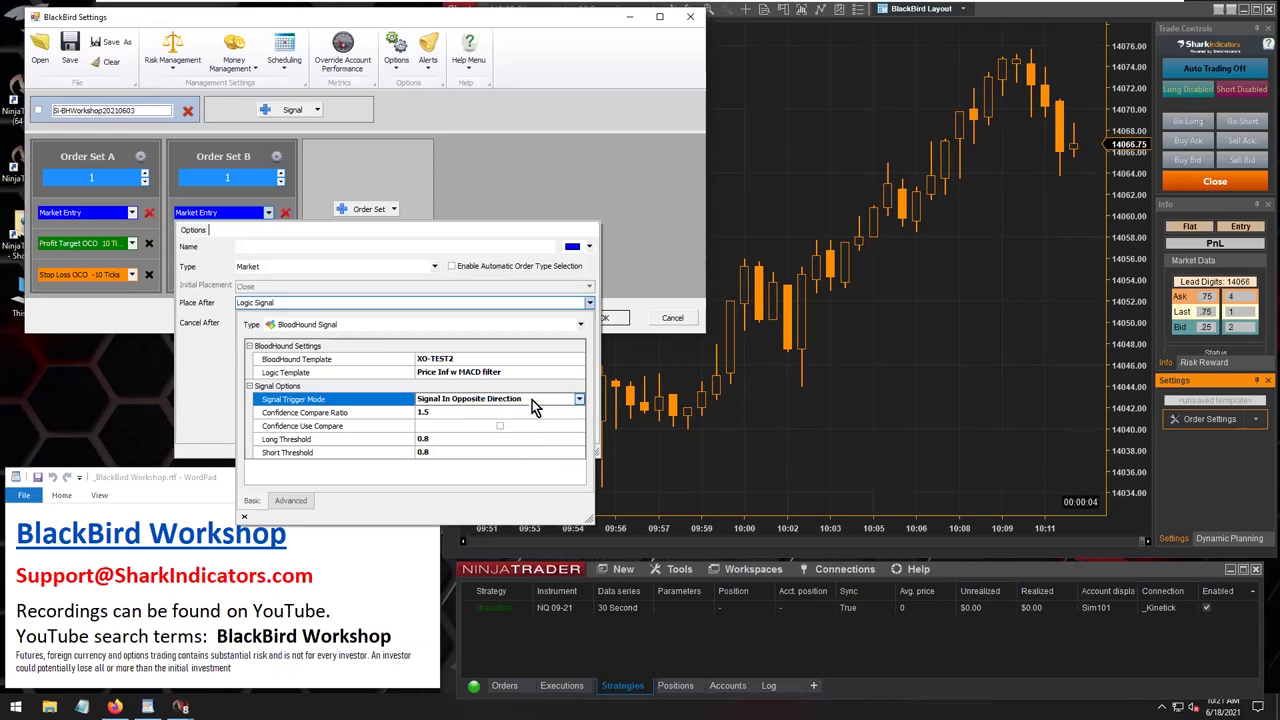
Step: Set the entry condition's Signal Trigger Mode back to Signal In Same Direction, check the available BloodHound templates and close the order options
left_click(579, 400)
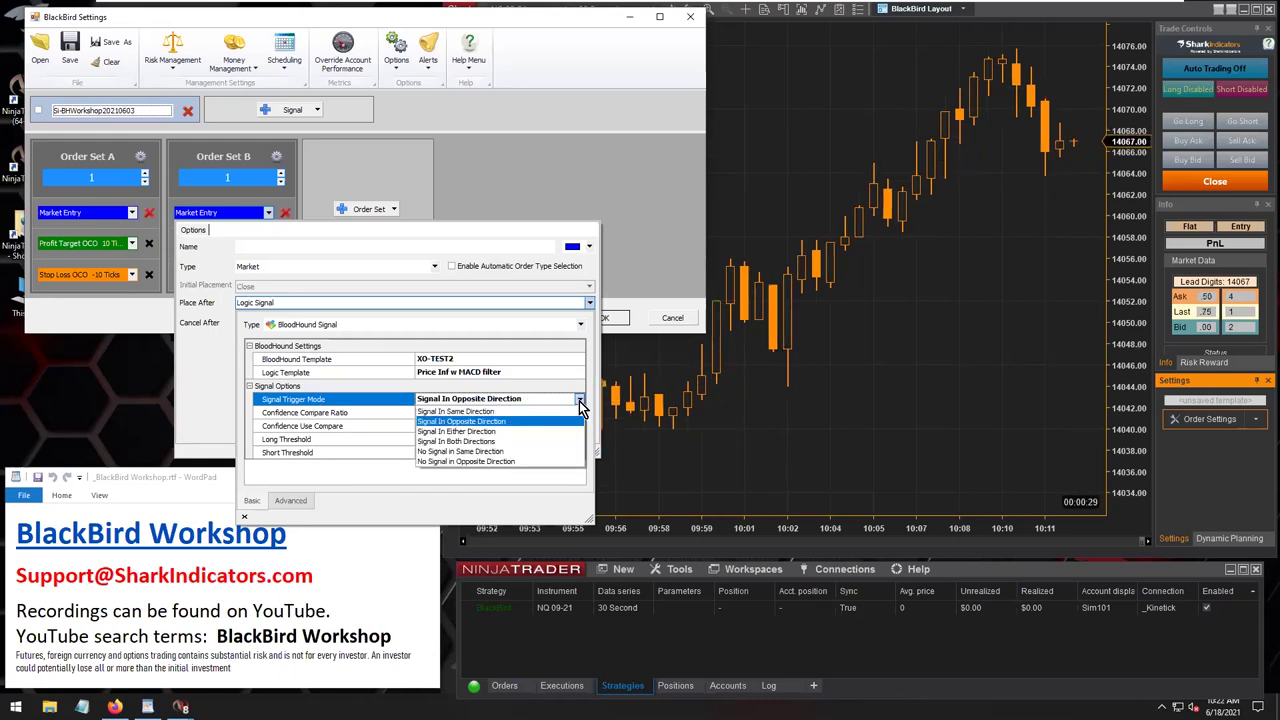
left_click(487, 412)
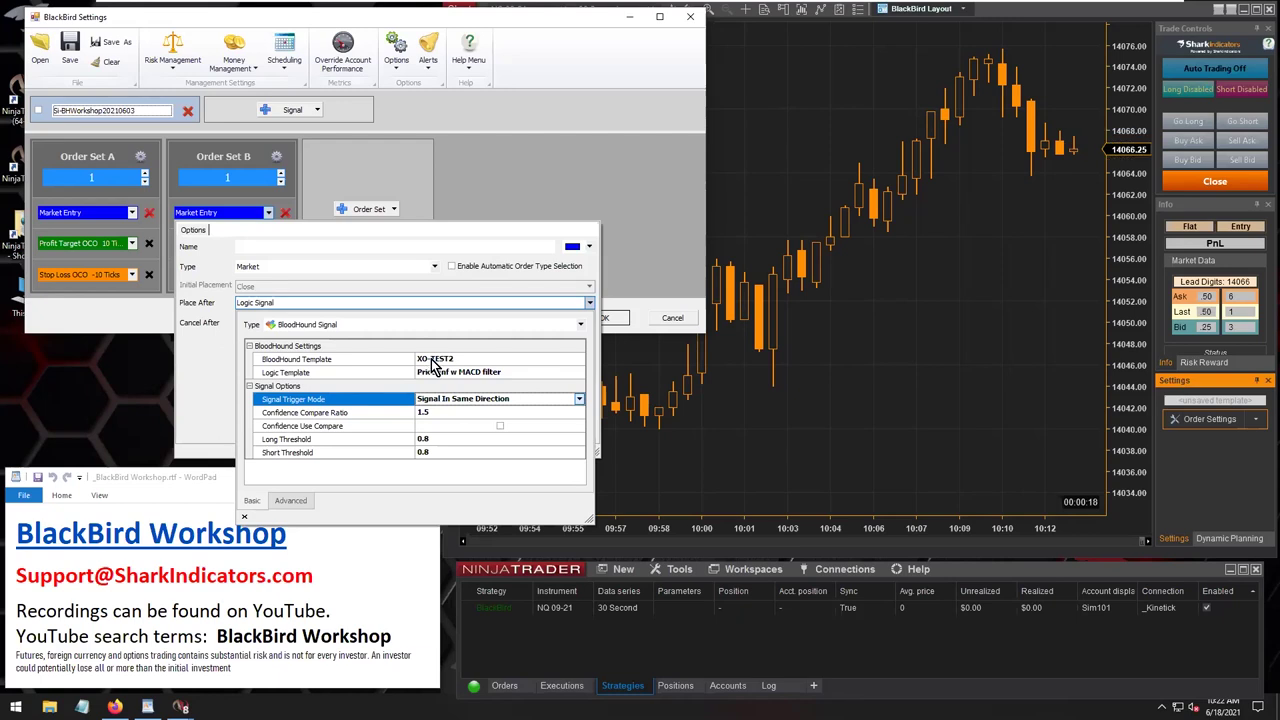
left_click(432, 360)
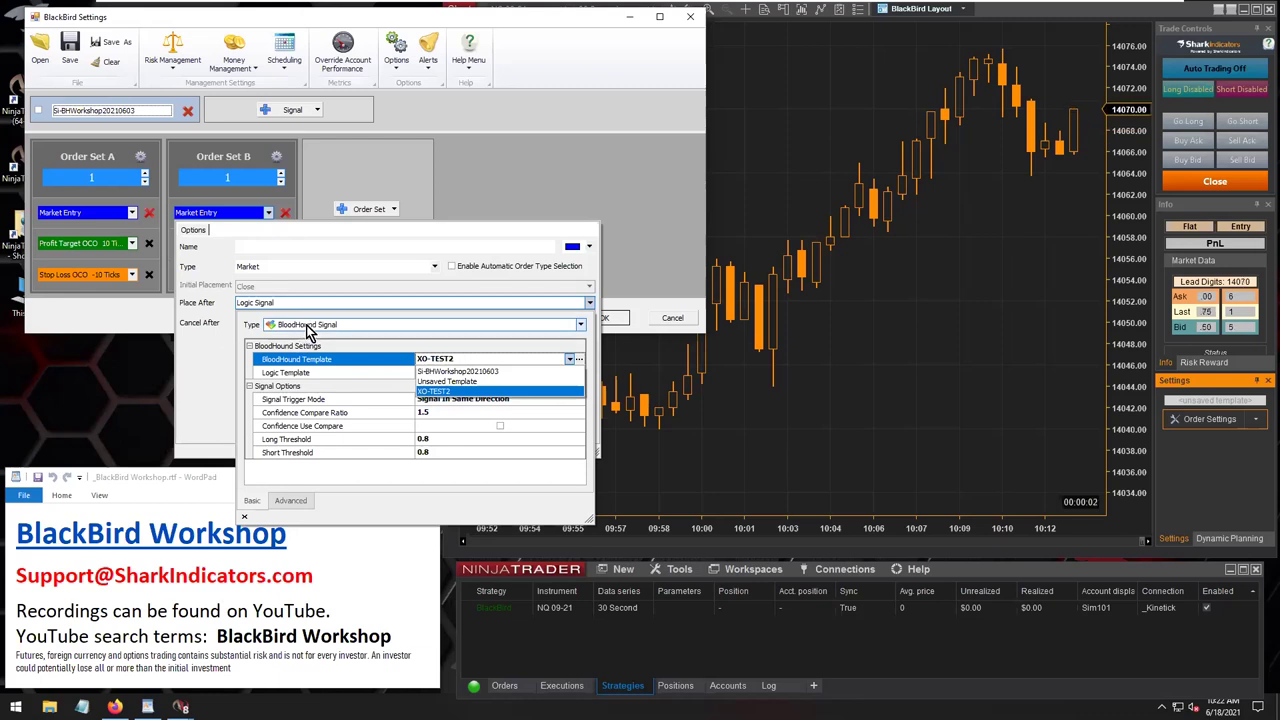
left_click(336, 117)
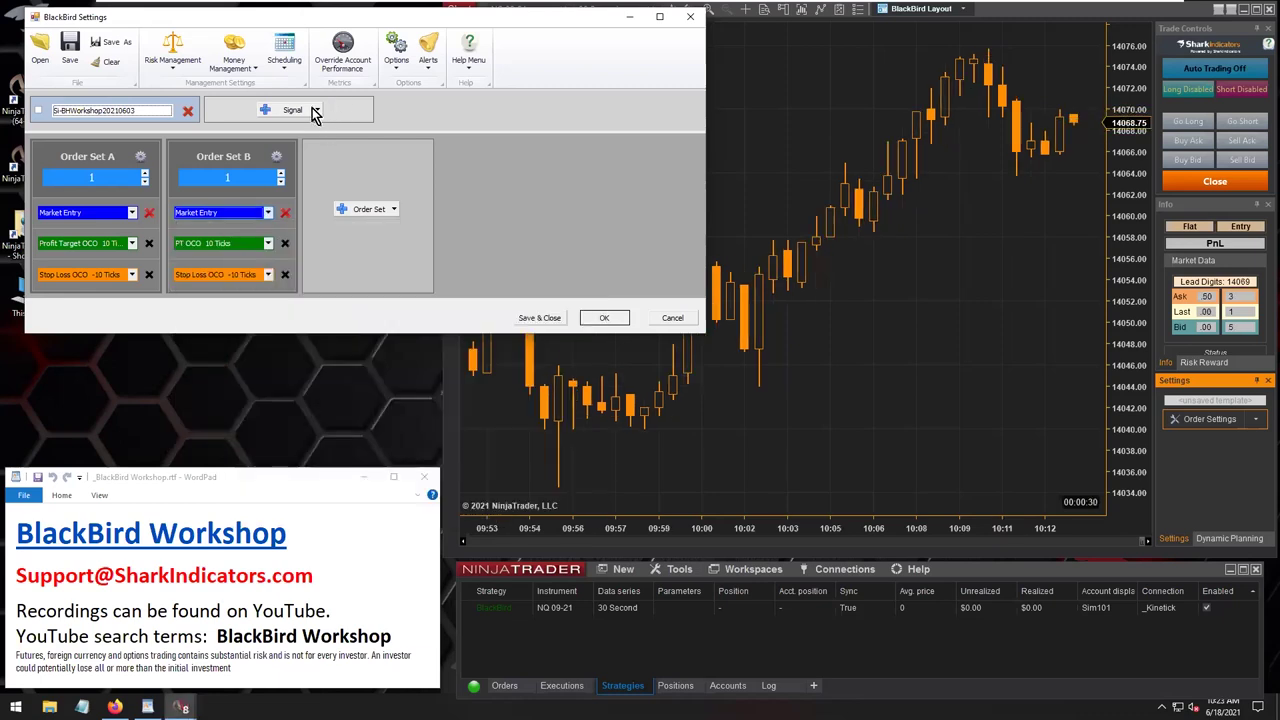
left_click(314, 110)
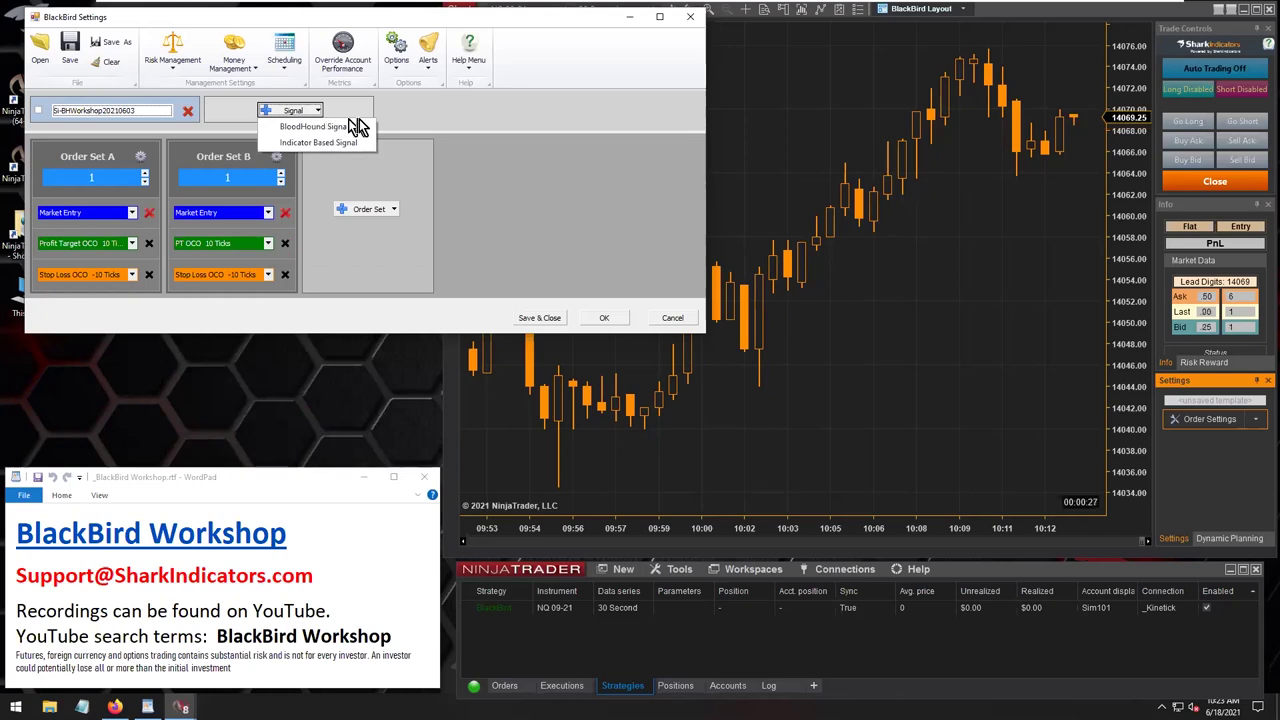
left_click(360, 116)
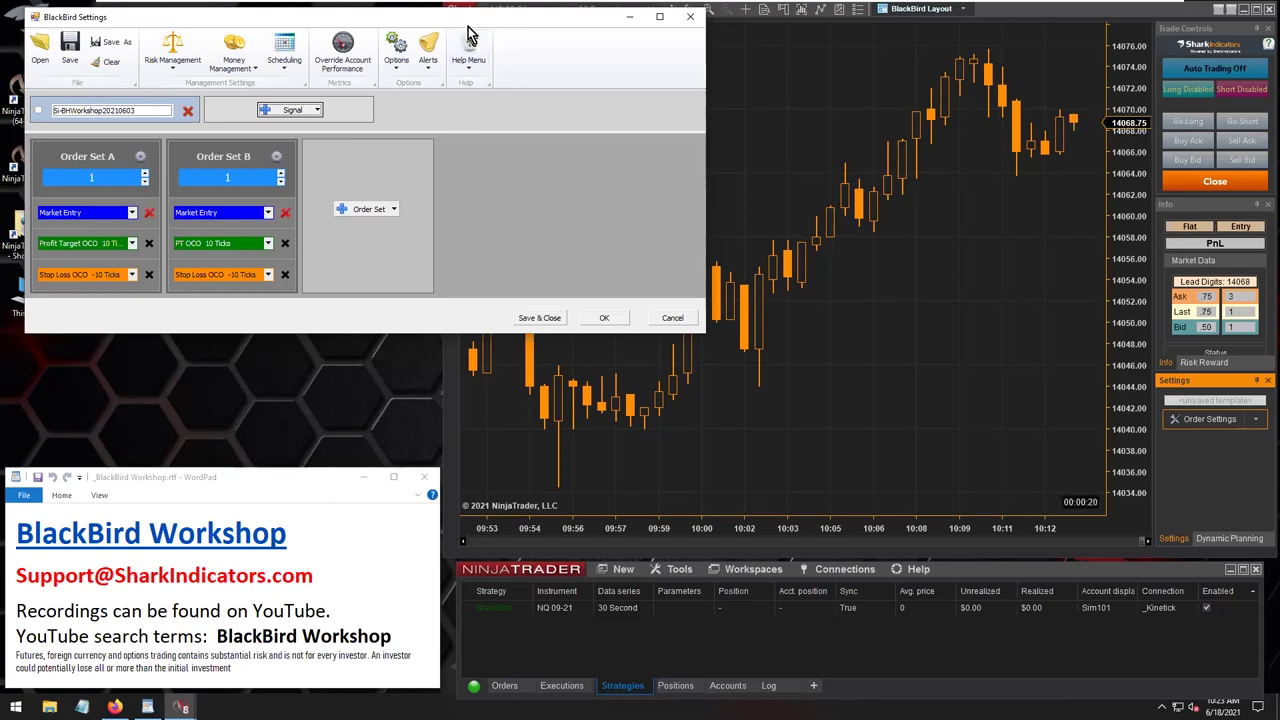
left_click_drag(469, 20, 450, 20)
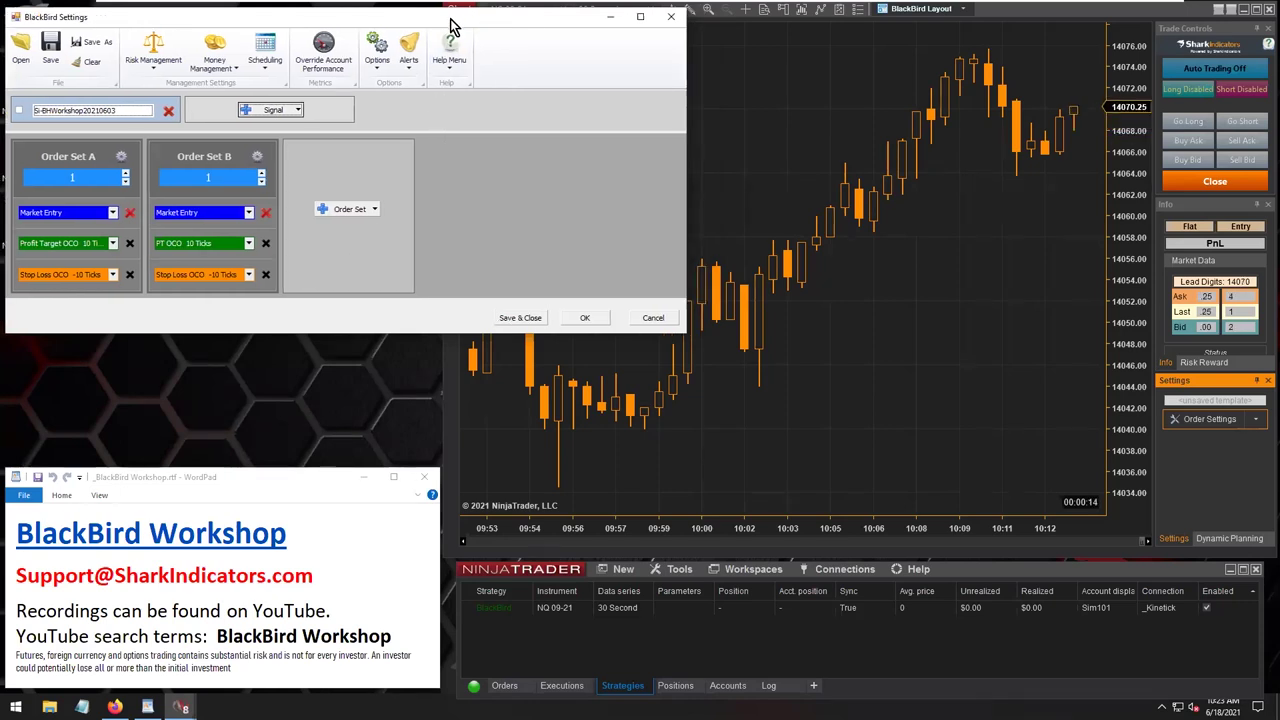